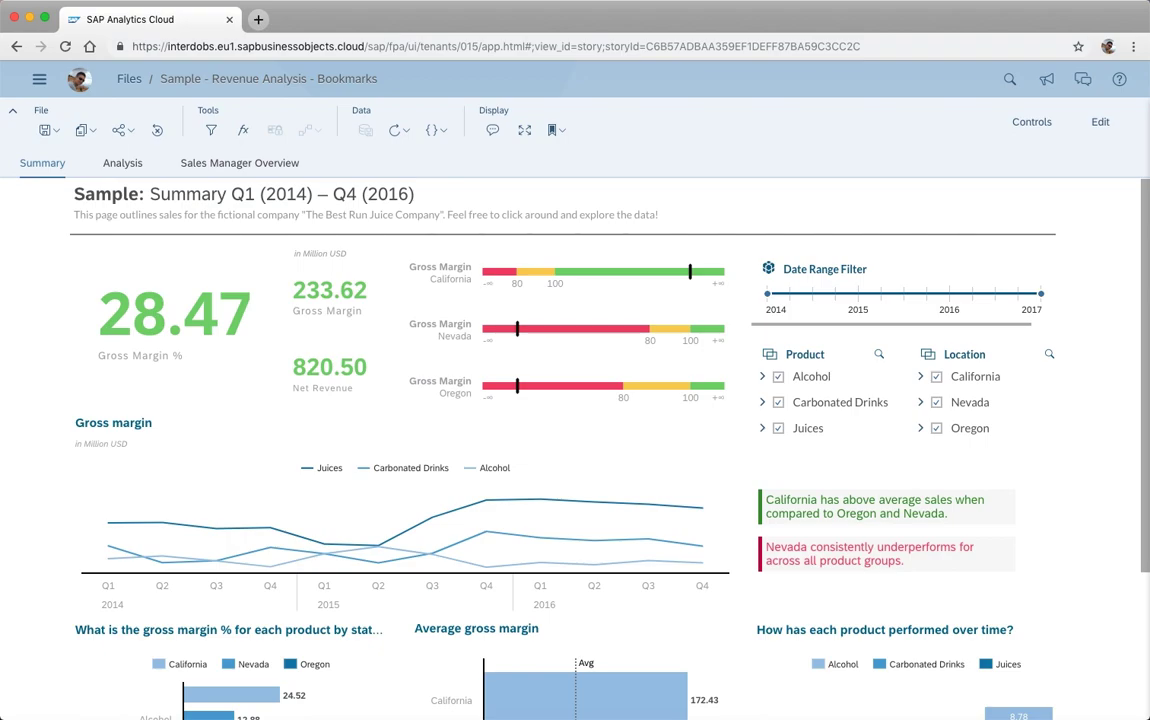
View the system version information from the main navigation menu, then close it
left_click(39, 78)
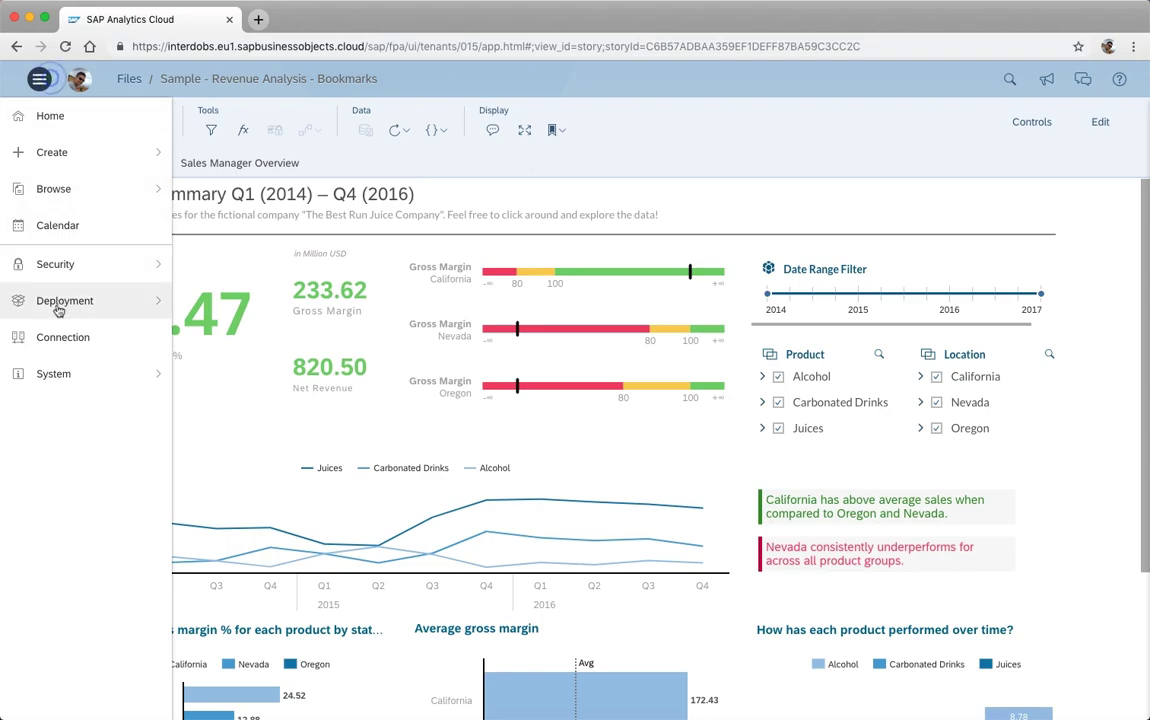
mouse_move(68, 368)
left_click(228, 444)
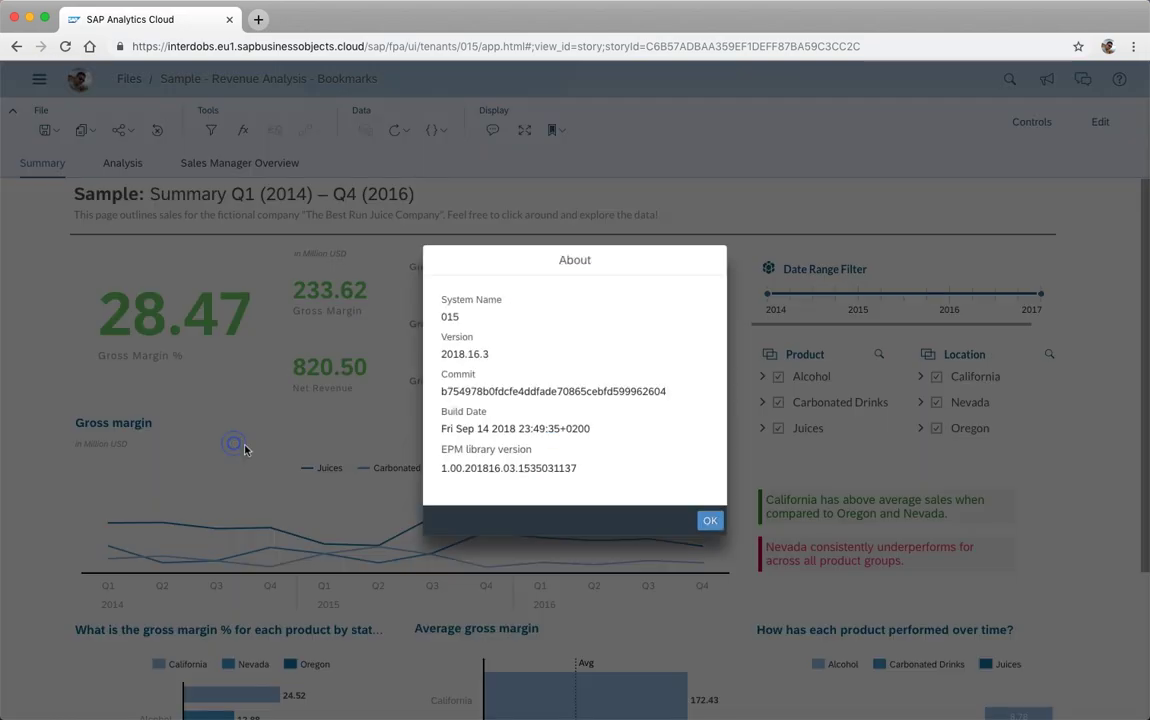
left_click_drag(437, 295, 464, 354)
left_click(484, 354)
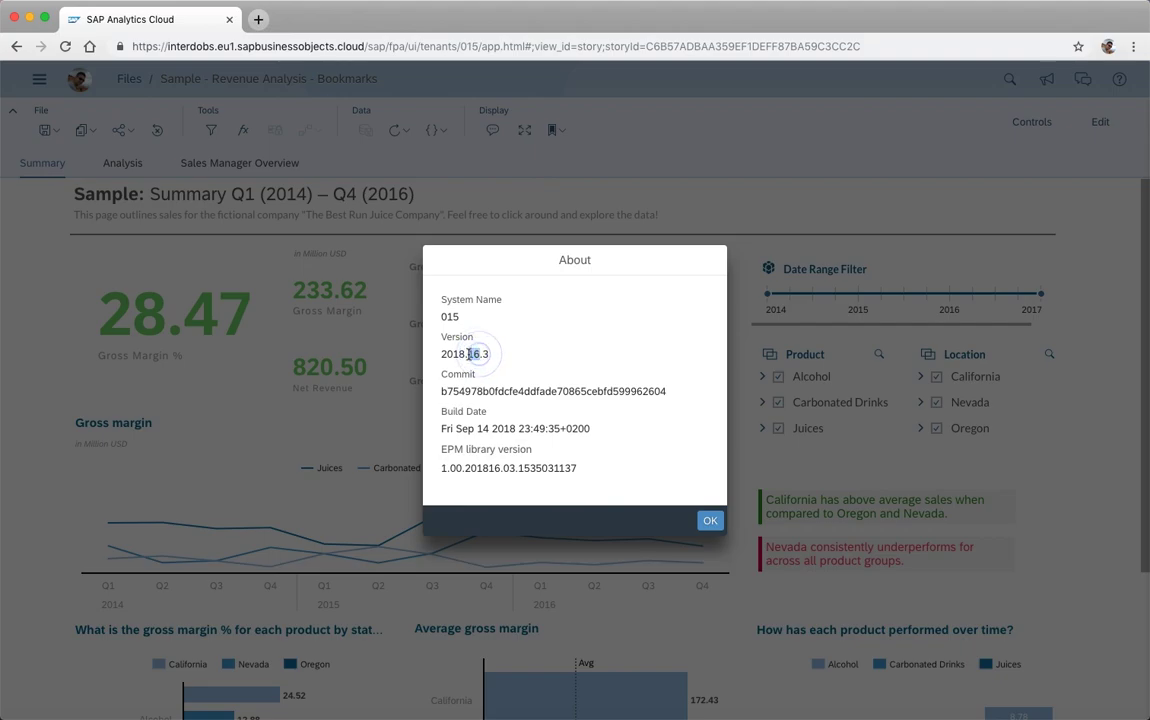
left_click(468, 354)
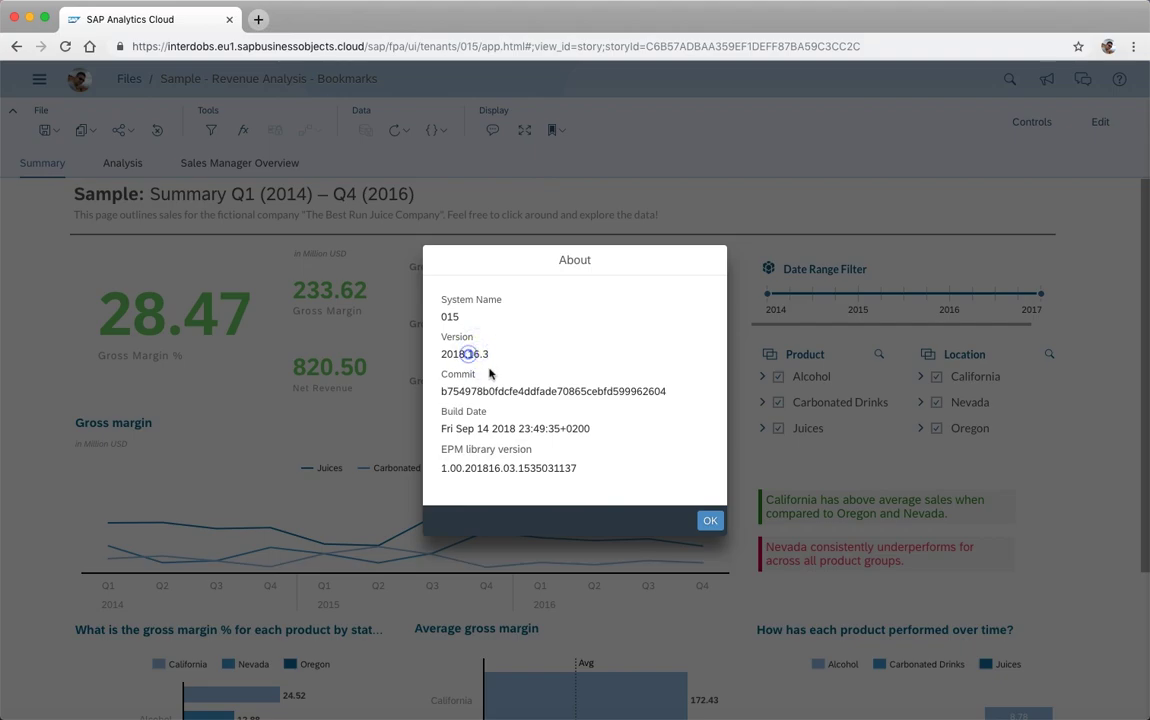
left_click(710, 522)
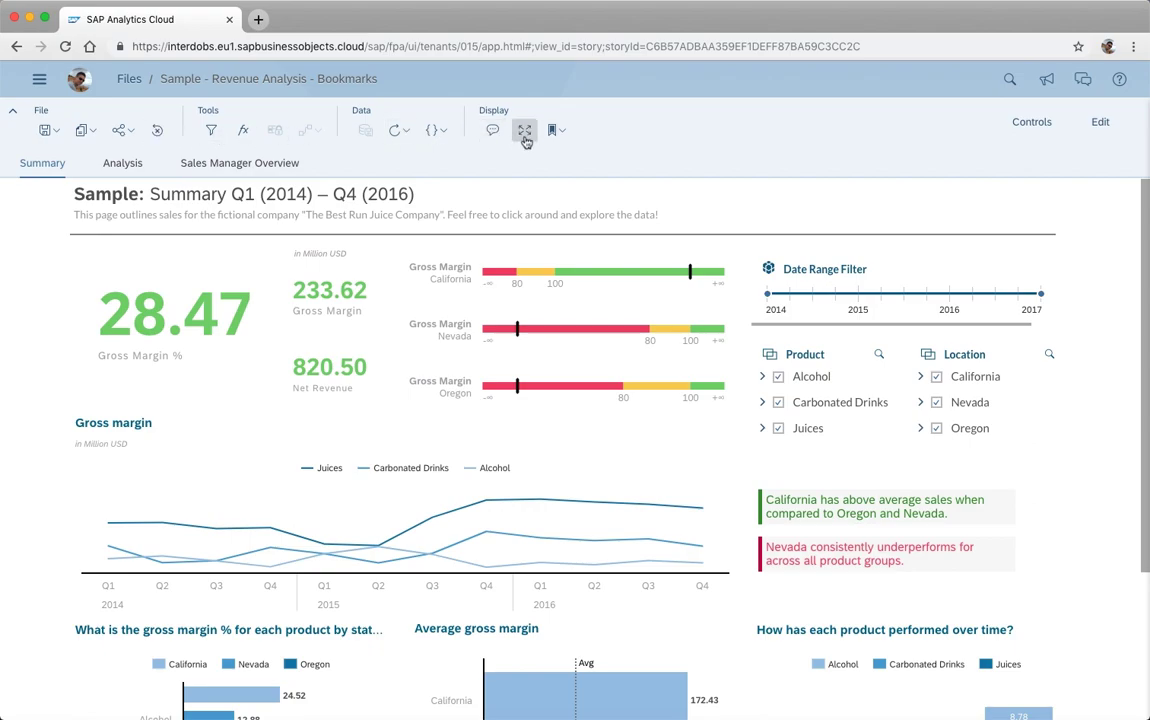
Glance at the Bookmark options, then turn on the story filter bar
left_click(557, 131)
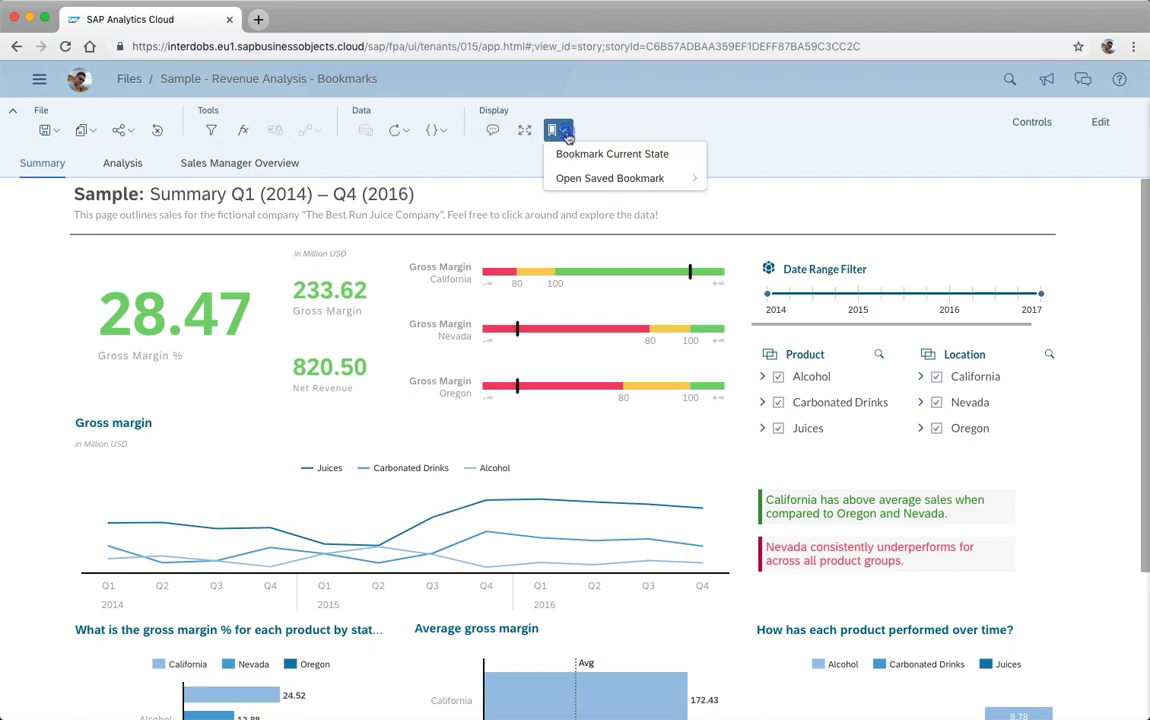
left_click(574, 131)
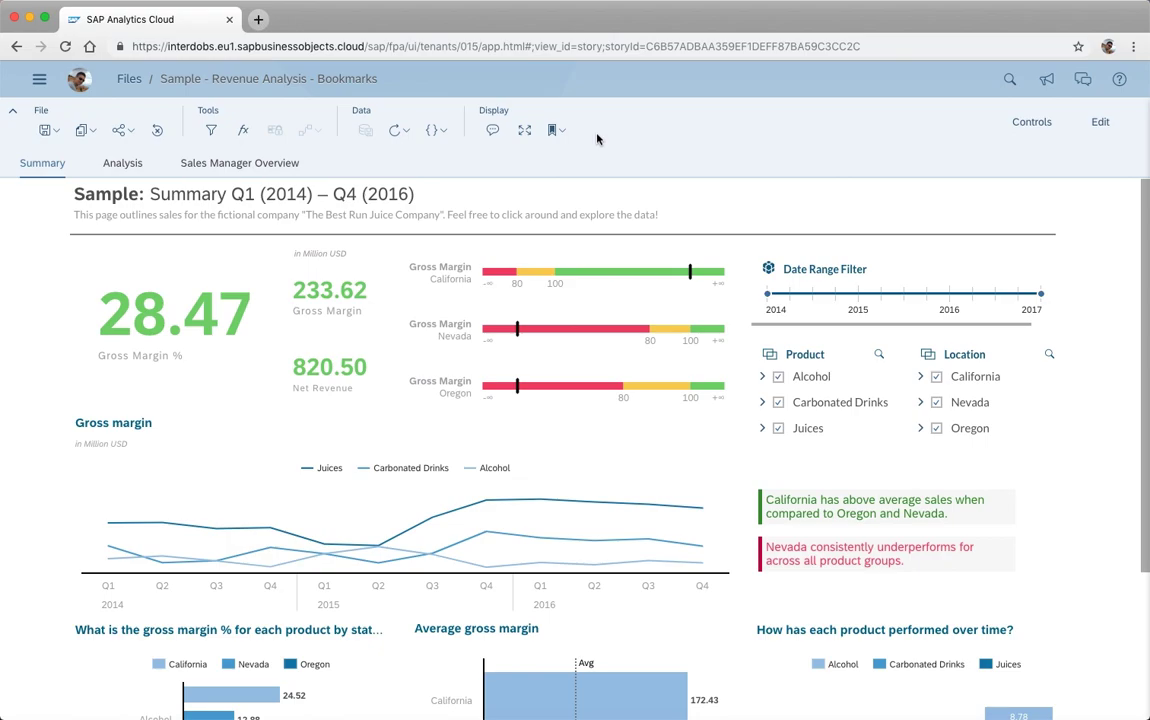
left_click(211, 130)
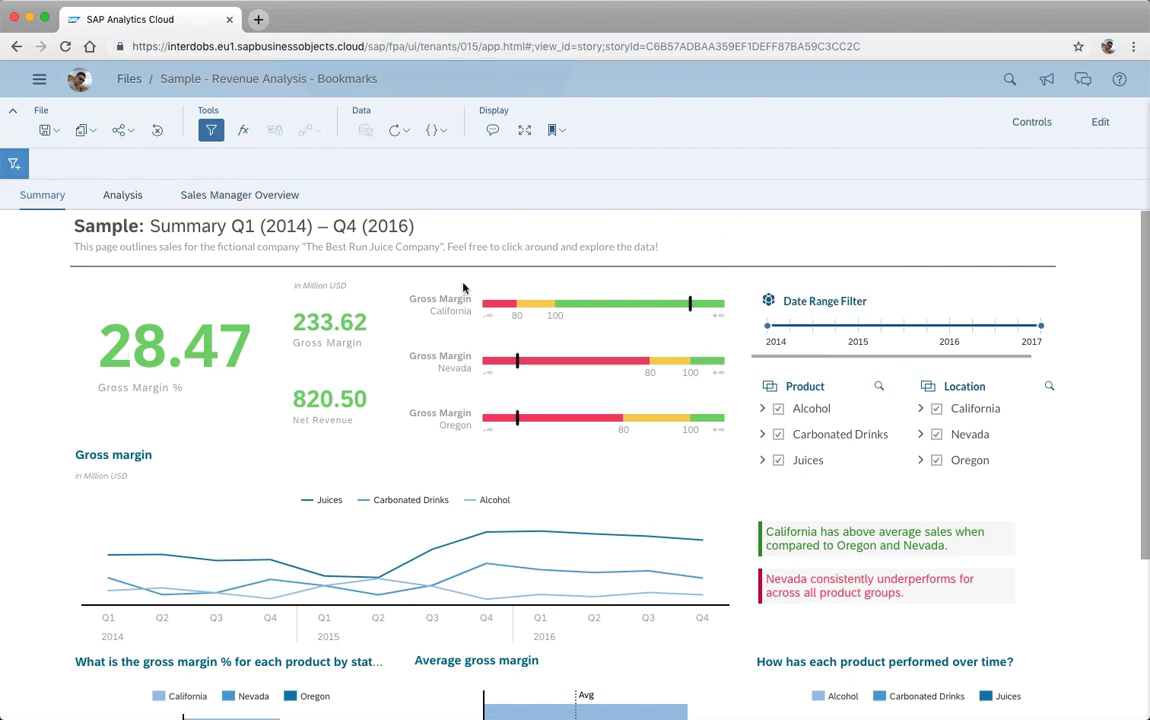
Add a story filter on the Sales Manager dimension with two managers selected
left_click(18, 164)
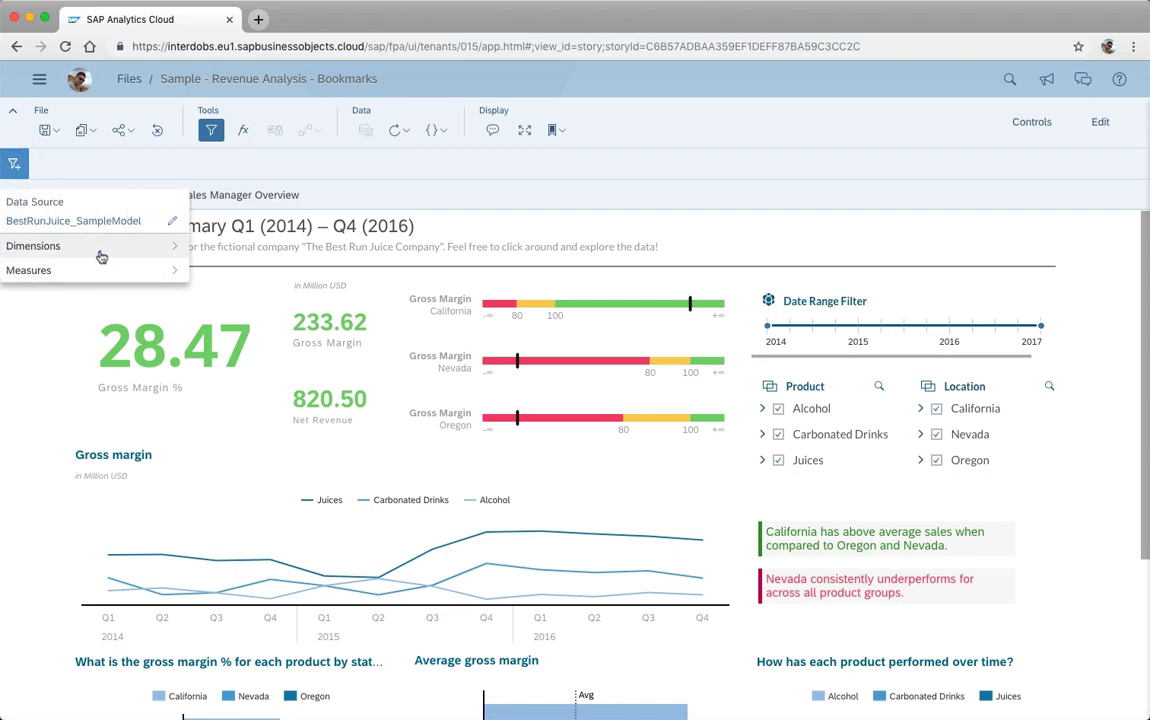
left_click(101, 255)
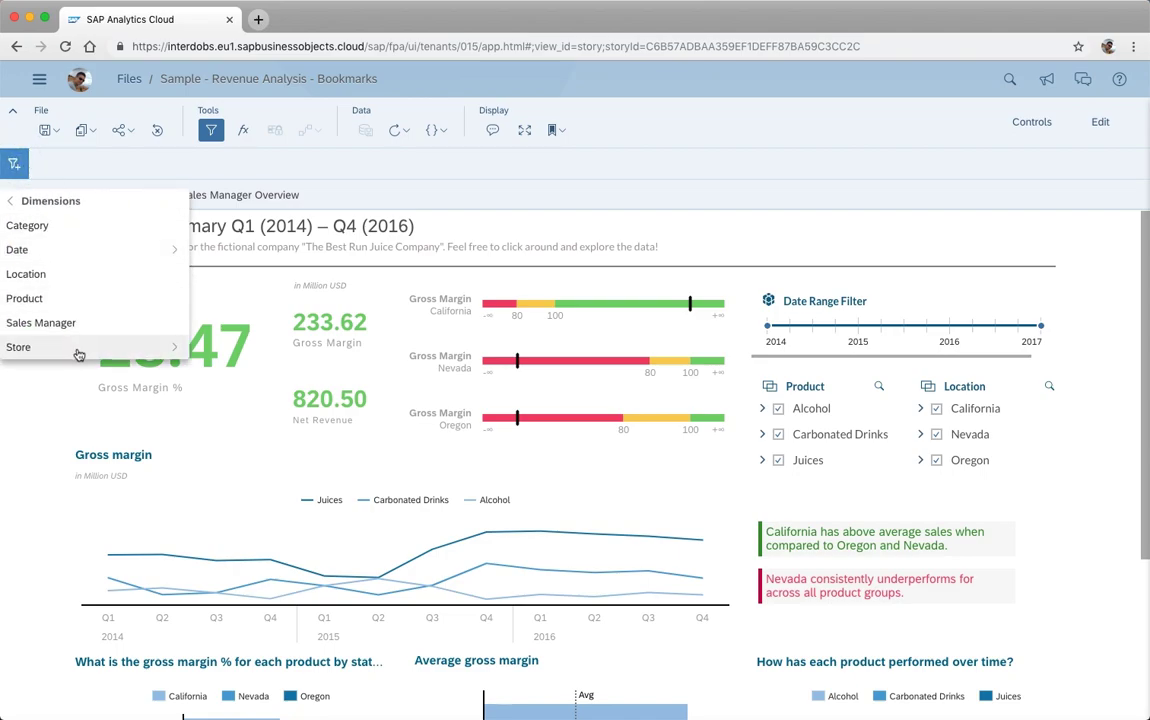
left_click(67, 322)
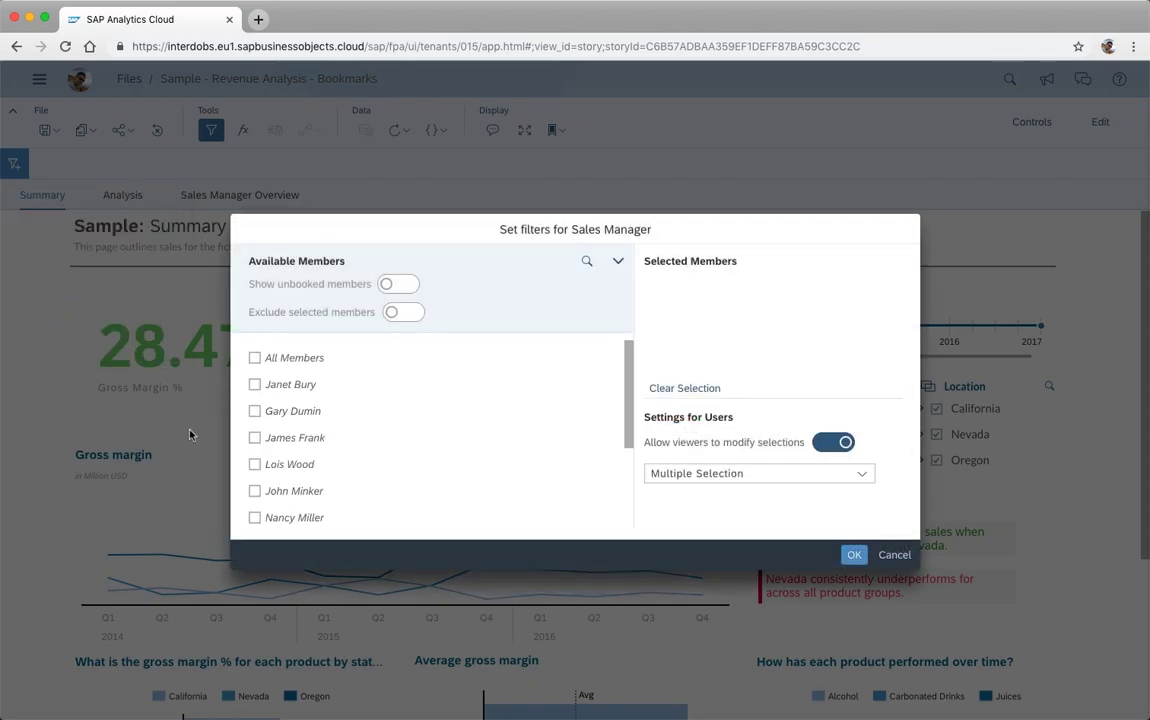
left_click(254, 384)
left_click(254, 411)
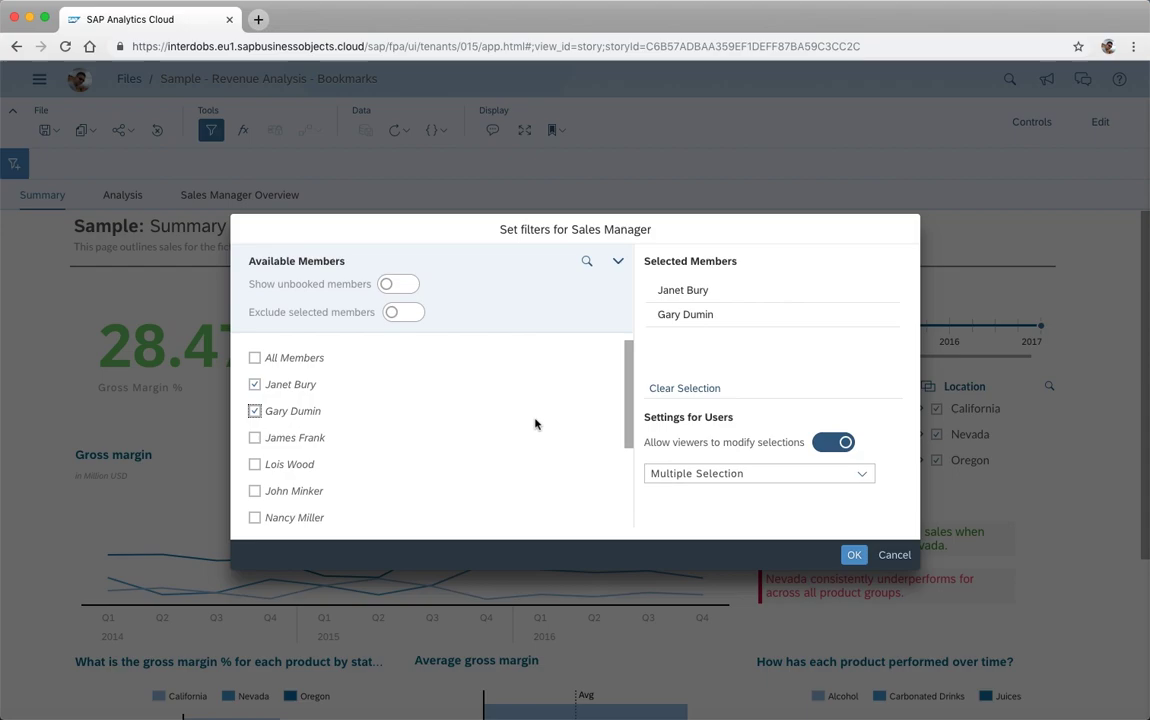
left_click(854, 554)
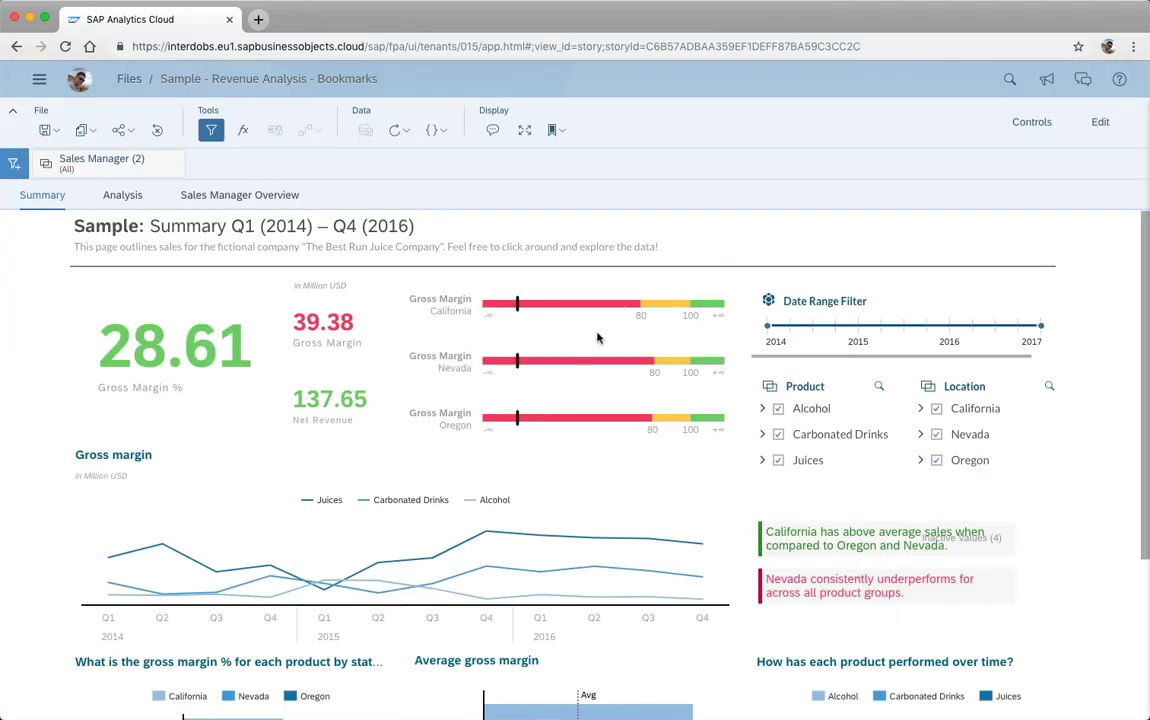
Bookmark the current state under both managers' names and mark it as the new default
left_click(558, 130)
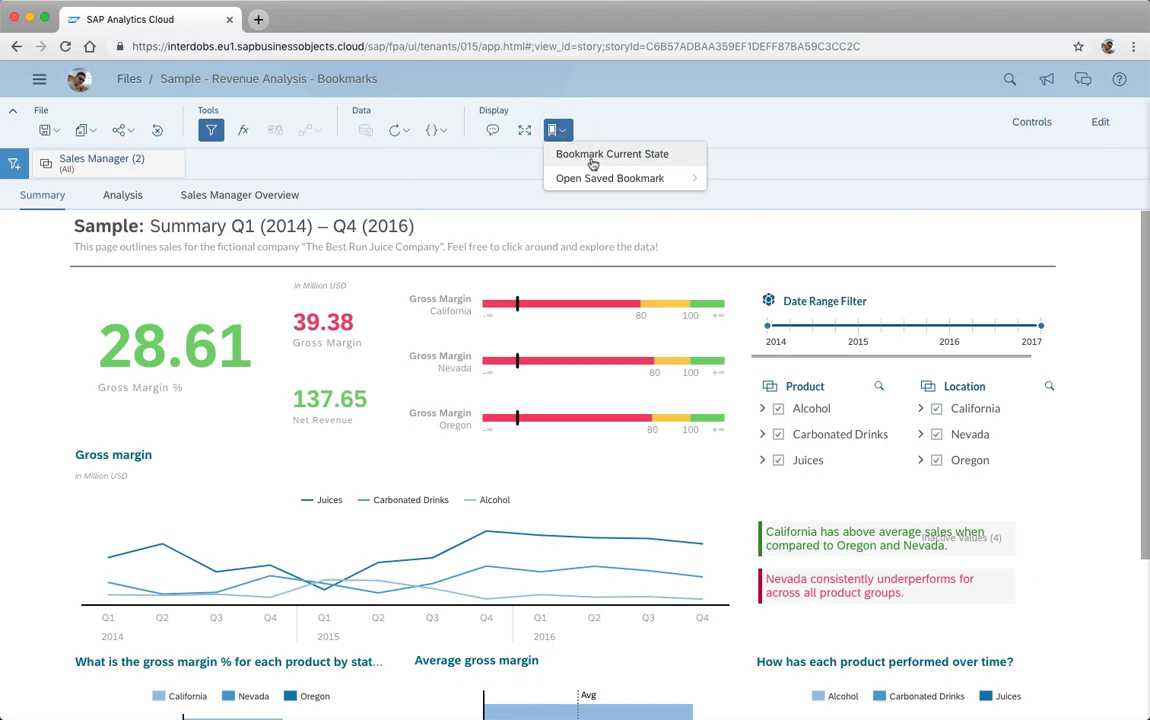
left_click(658, 155)
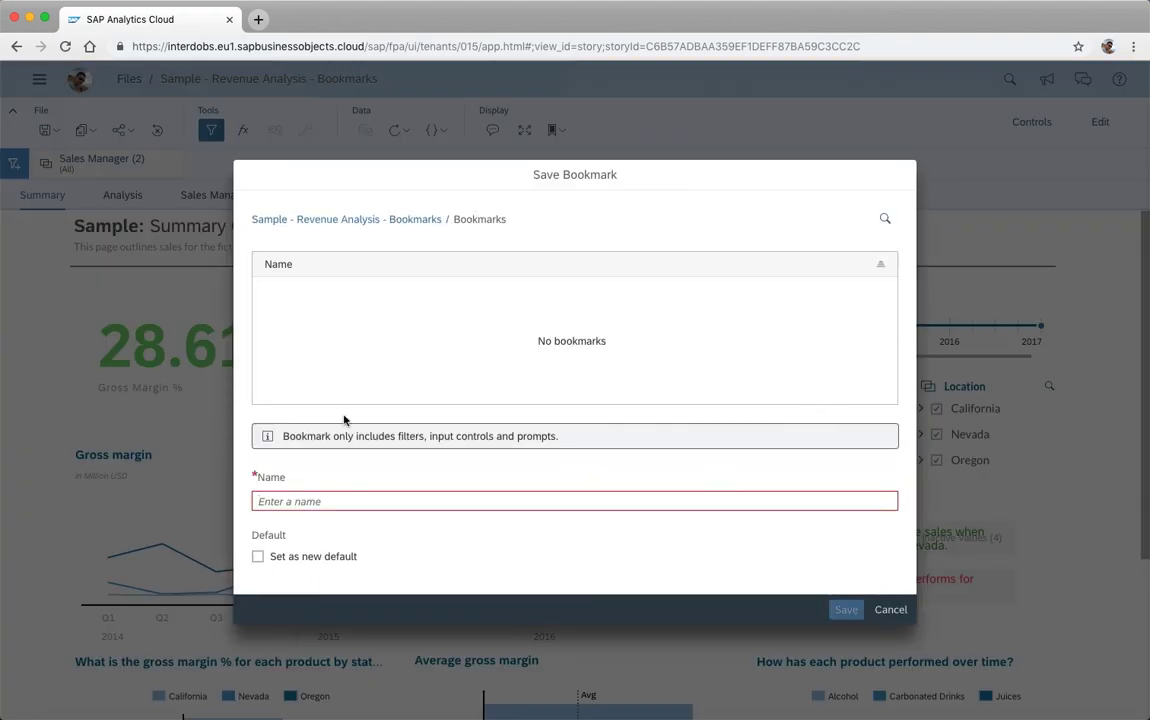
left_click(305, 498)
type("Gary & ")
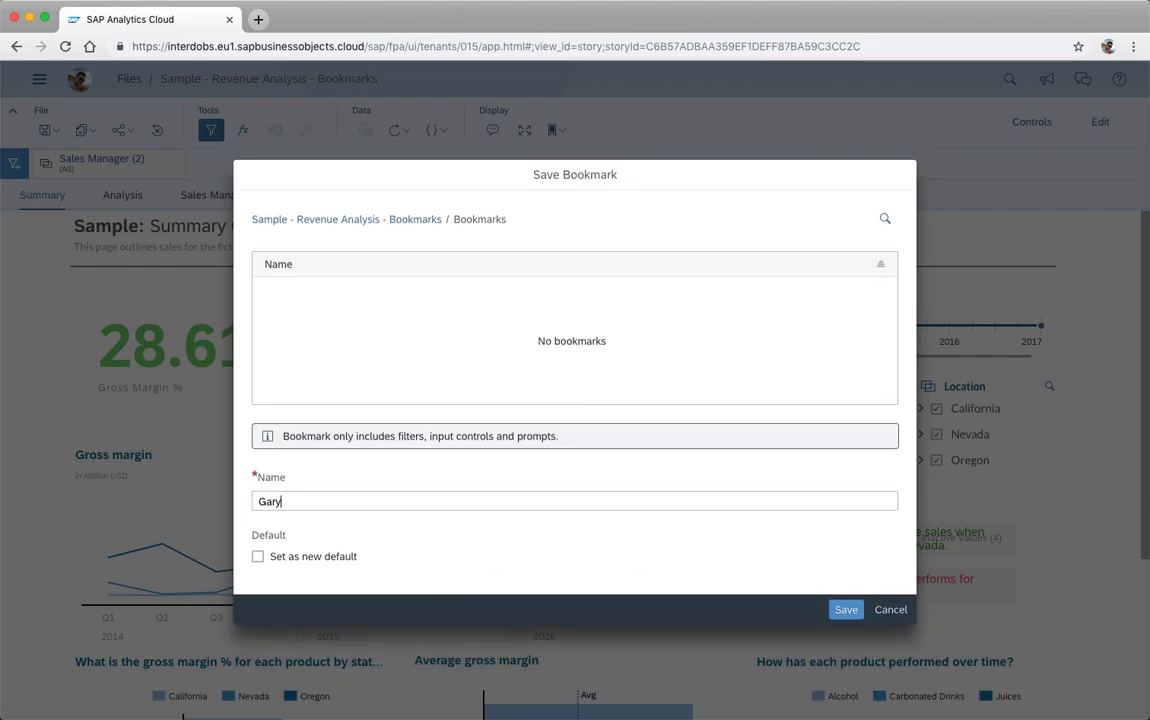
type("Janet")
left_click(258, 556)
left_click(846, 609)
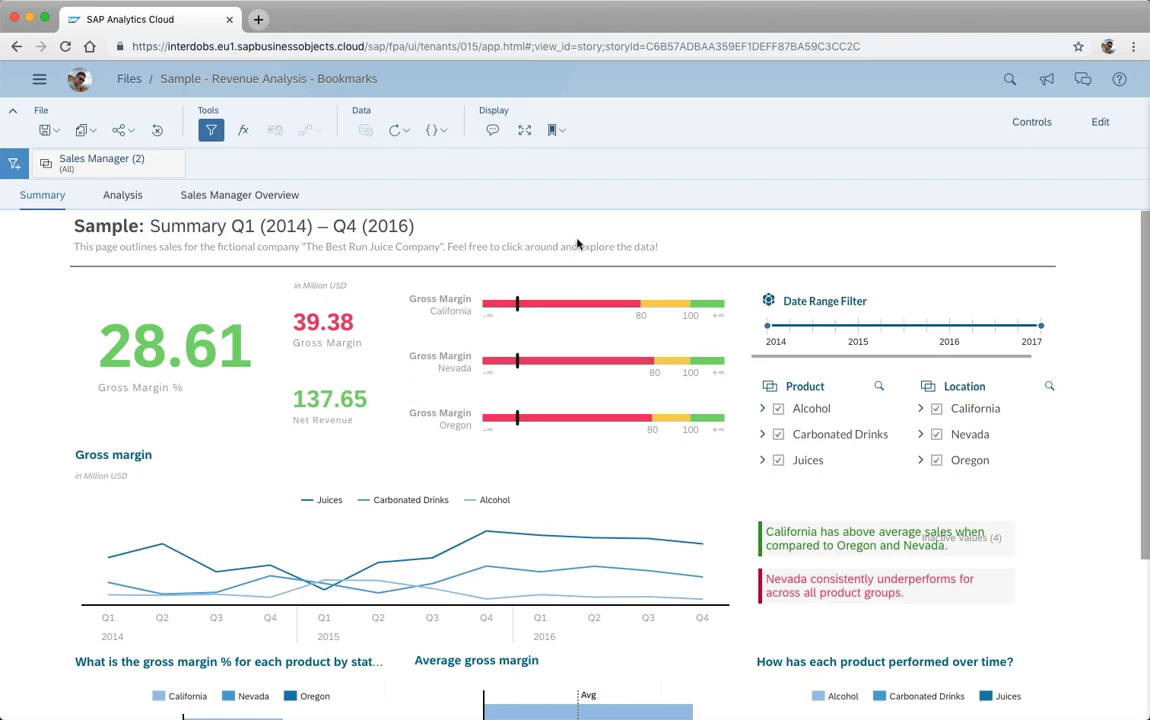
left_click(566, 131)
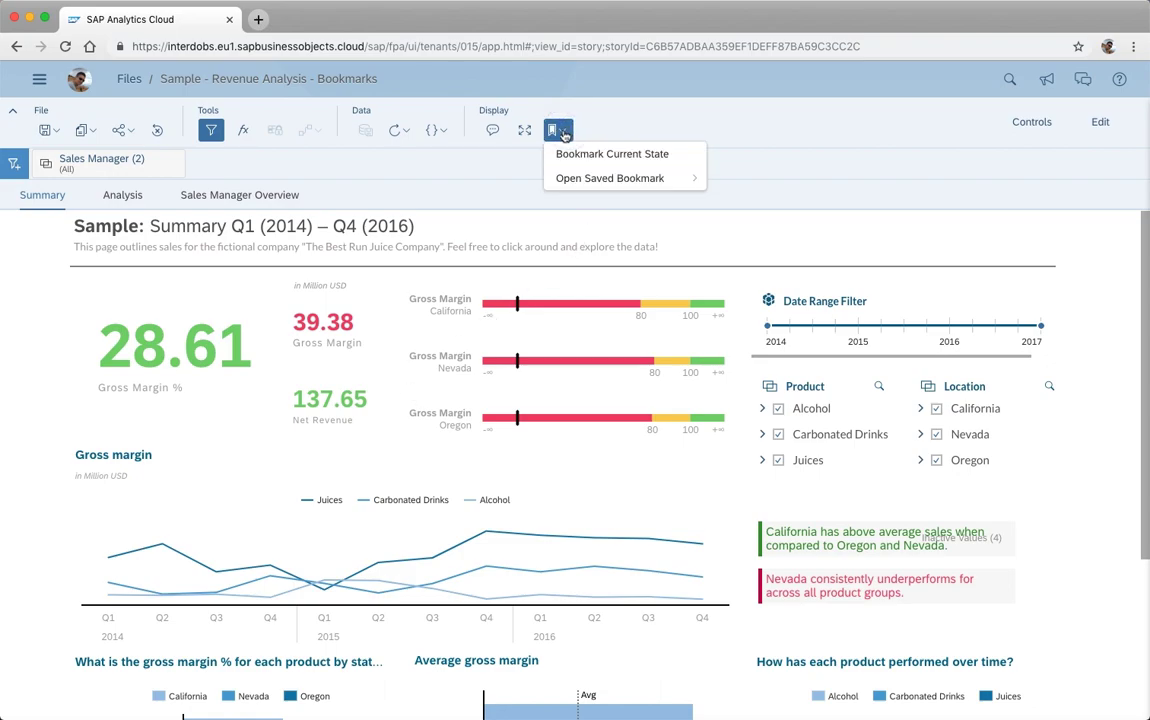
mouse_move(596, 179)
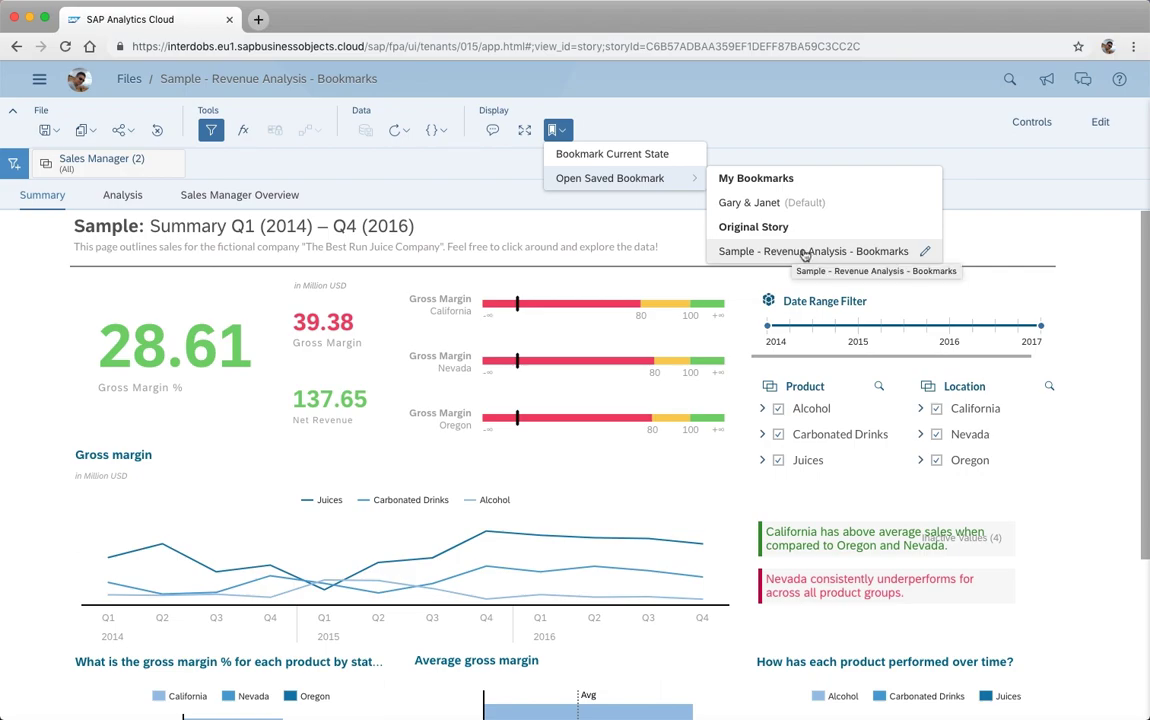
left_click(841, 257)
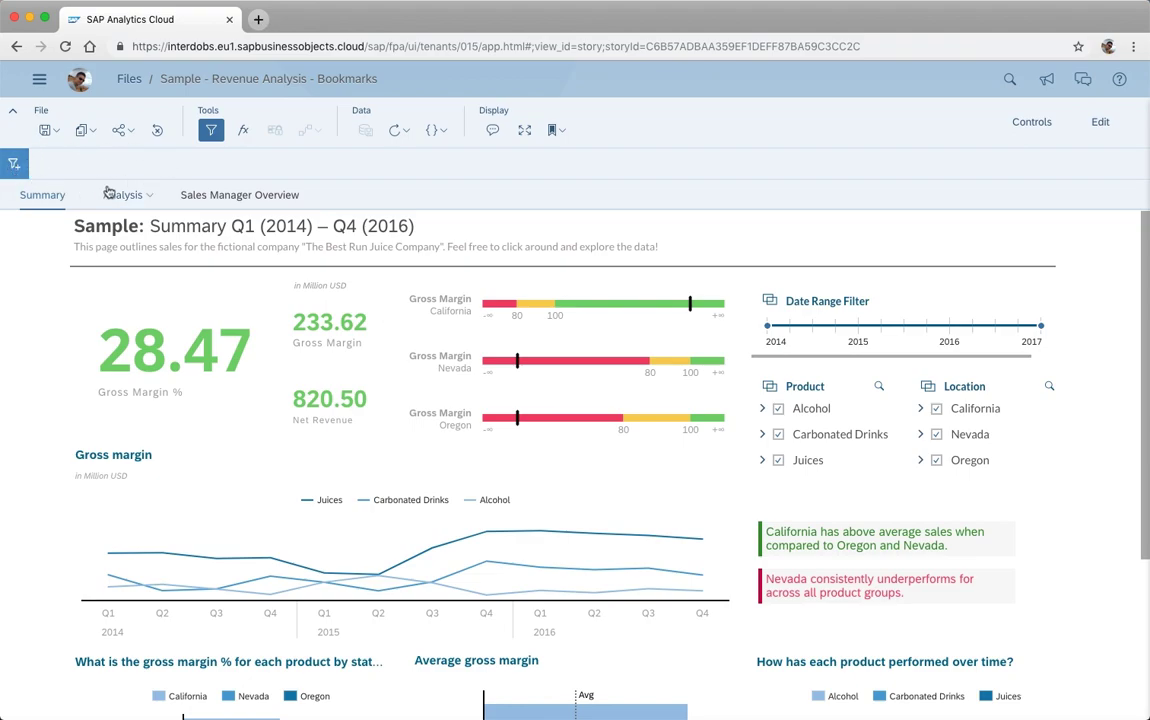
left_click(560, 131)
mouse_move(624, 184)
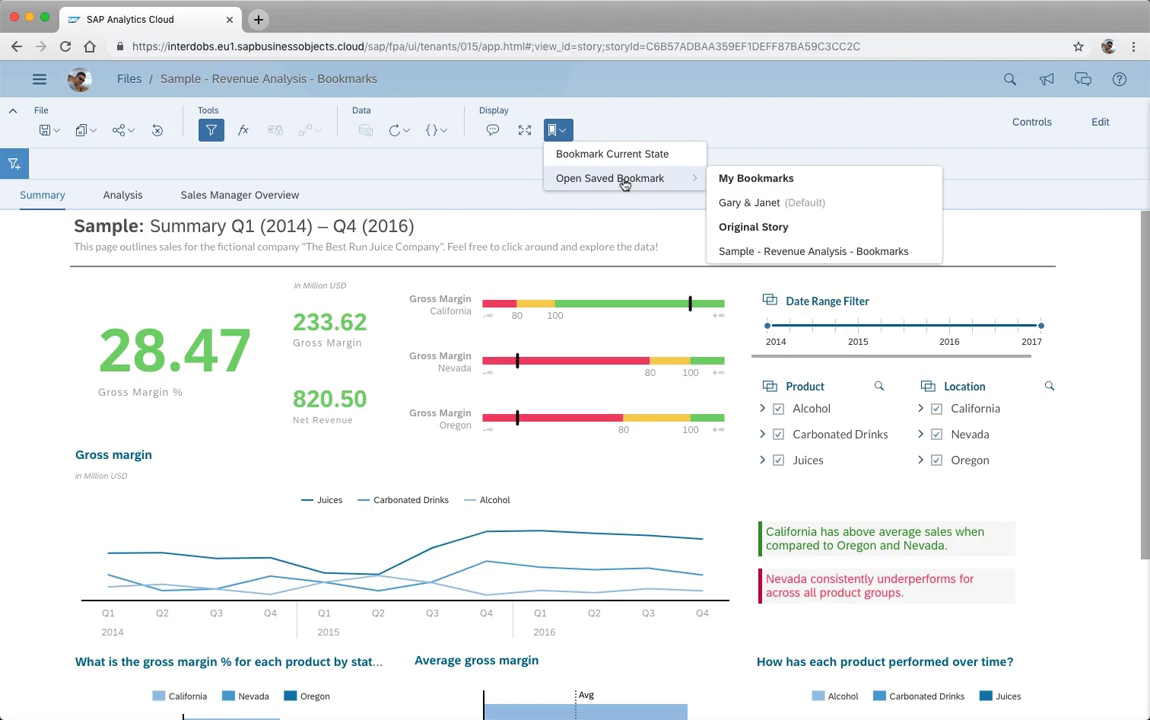
left_click(790, 203)
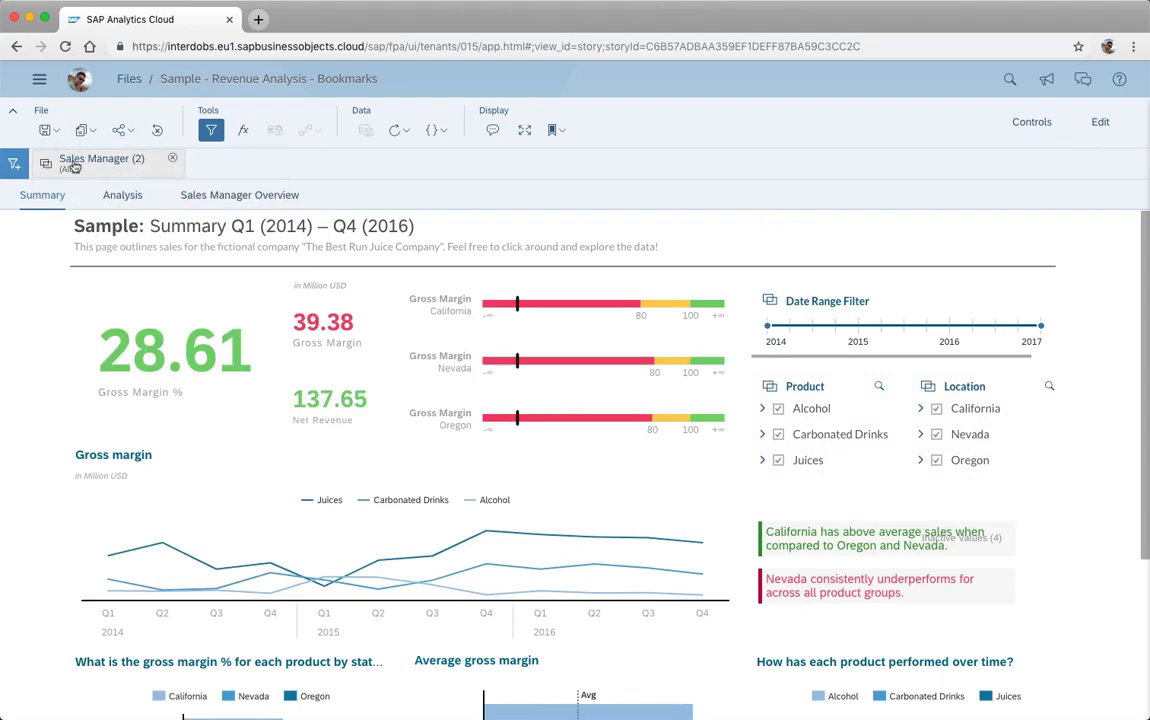
left_click(39, 80)
left_click(62, 115)
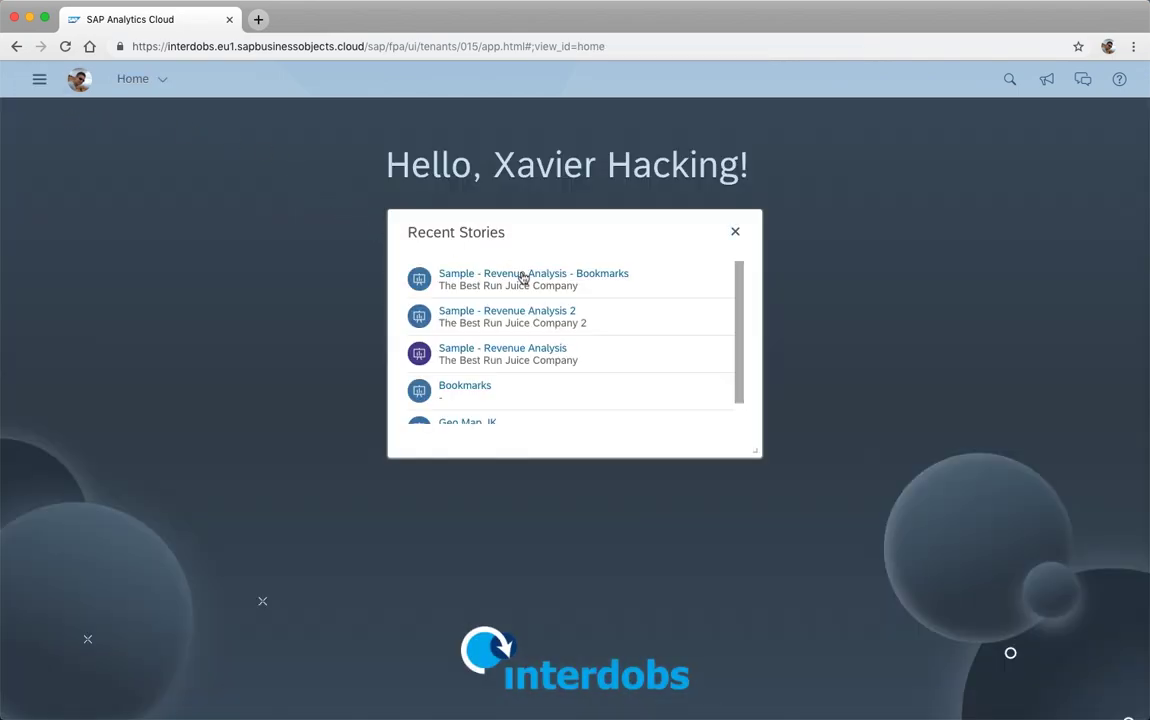
left_click(536, 277)
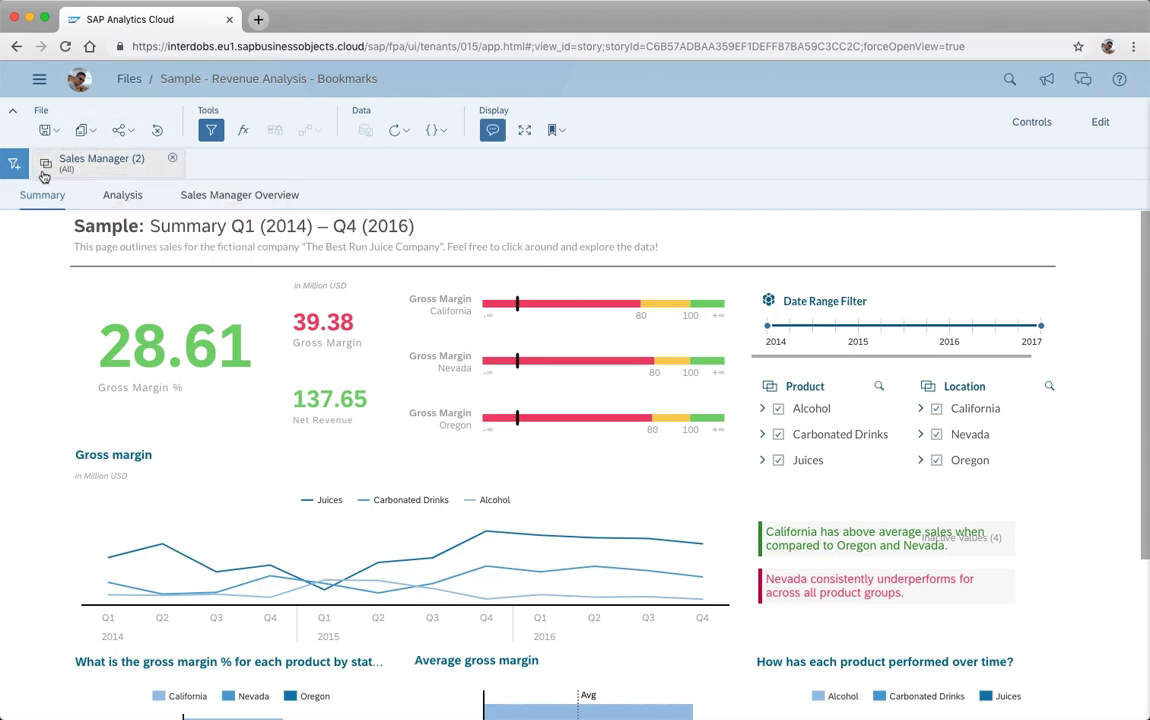
Remove default status from the two-manager bookmark, then show the Open Saved Bookmark list
left_click(563, 132)
mouse_move(641, 180)
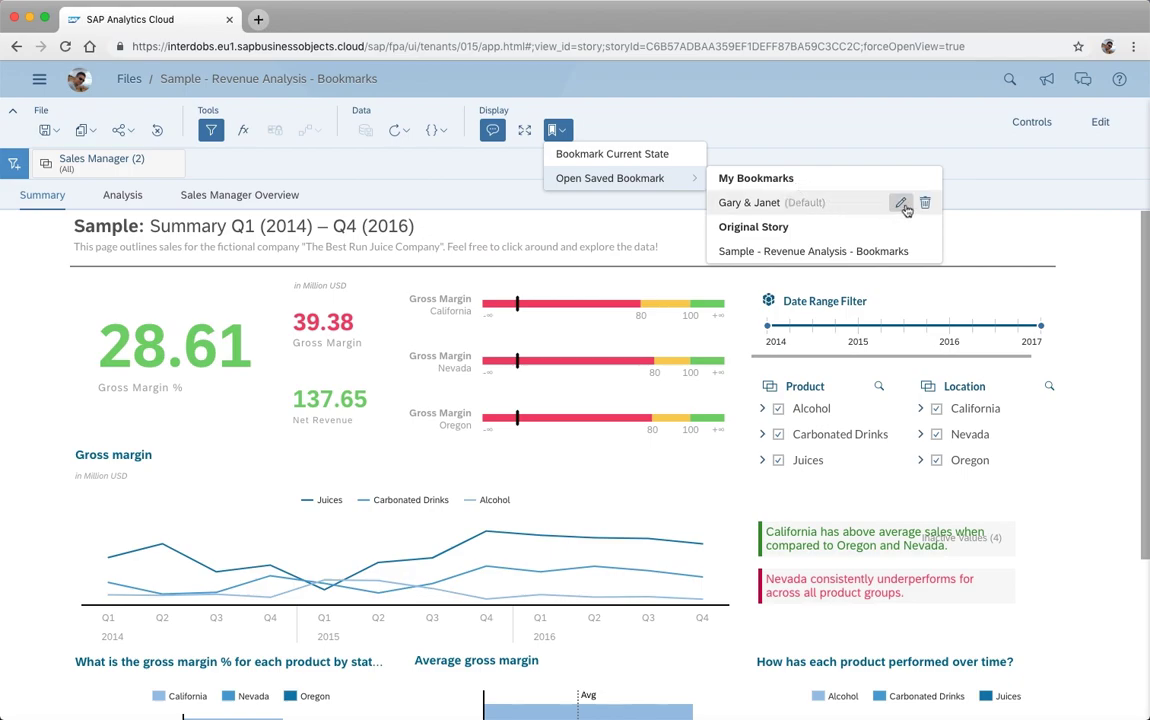
left_click(902, 204)
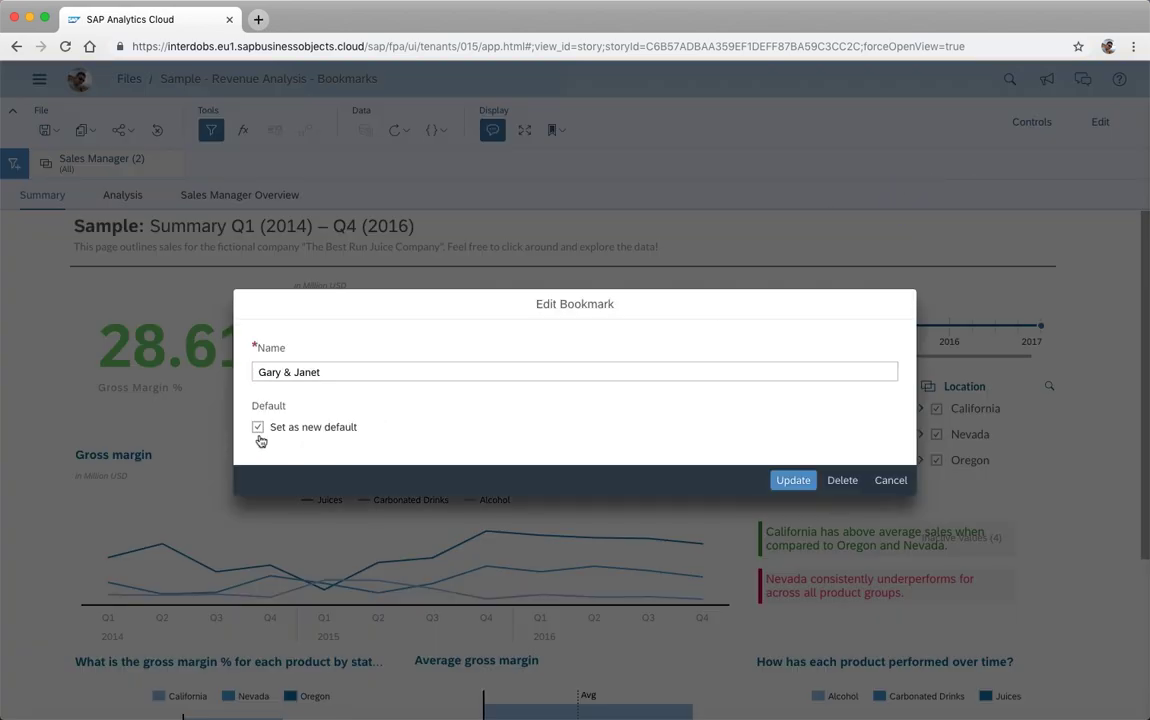
left_click(258, 428)
left_click(793, 480)
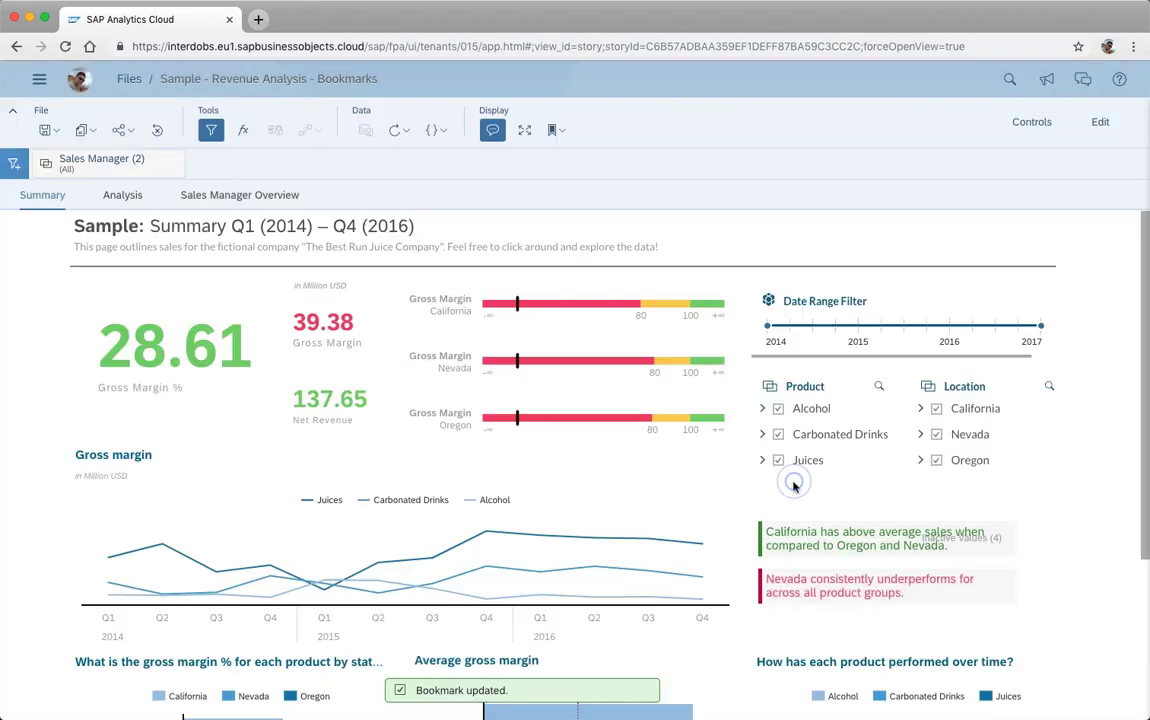
left_click(556, 130)
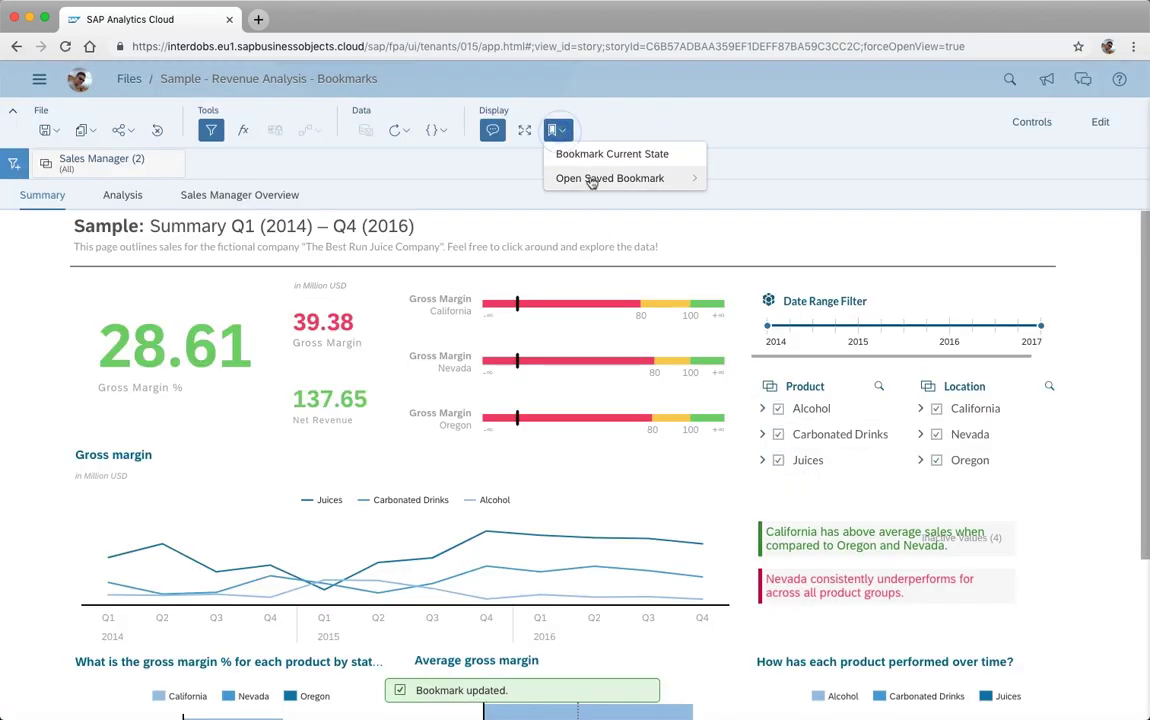
mouse_move(590, 179)
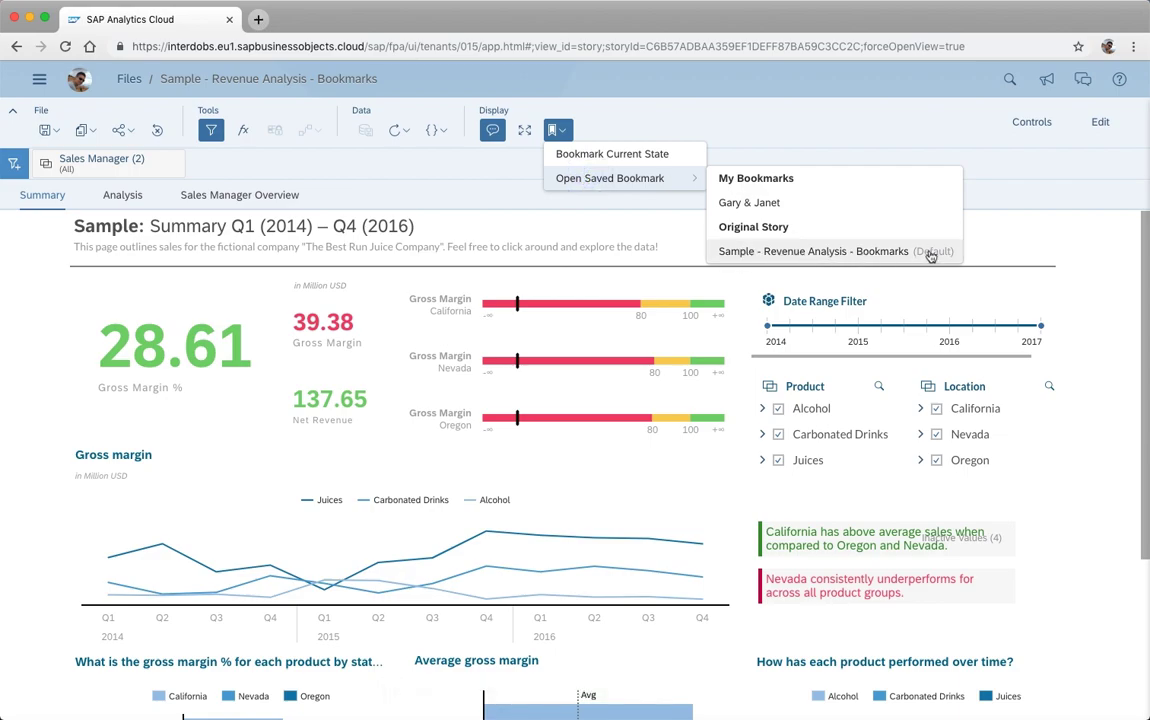
Restore the original story bookmark, set the date range to 2015–2016, and keep only Nevada
left_click(800, 249)
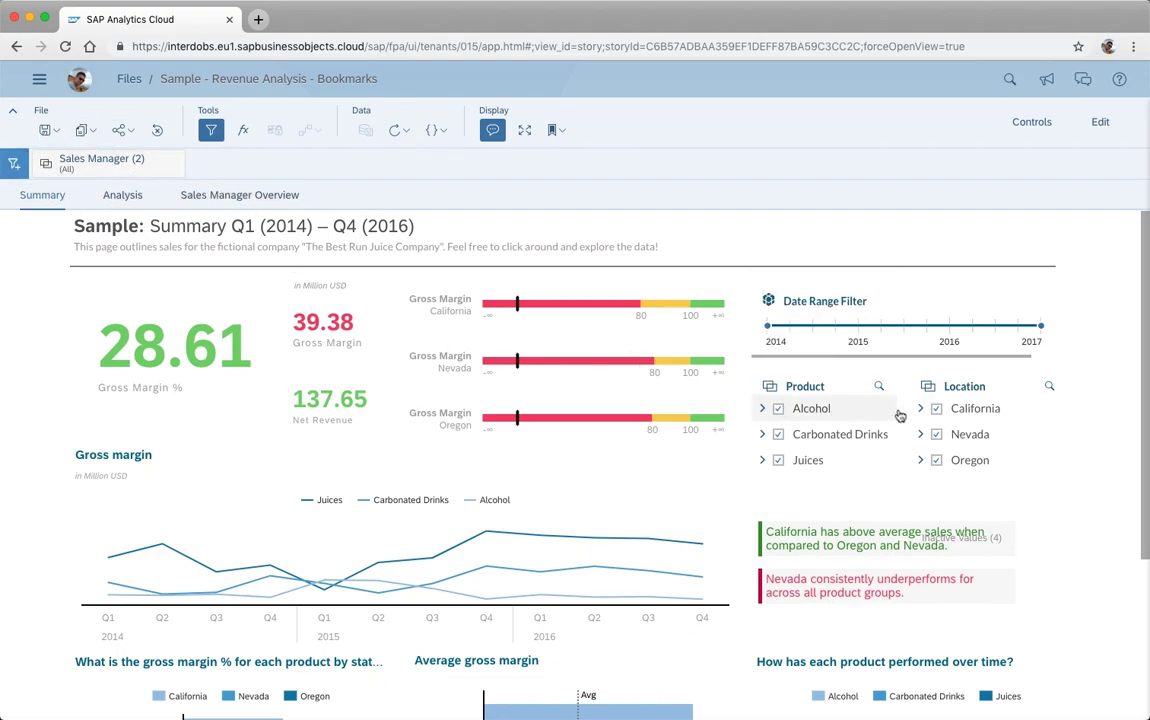
left_click_drag(767, 330, 857, 326)
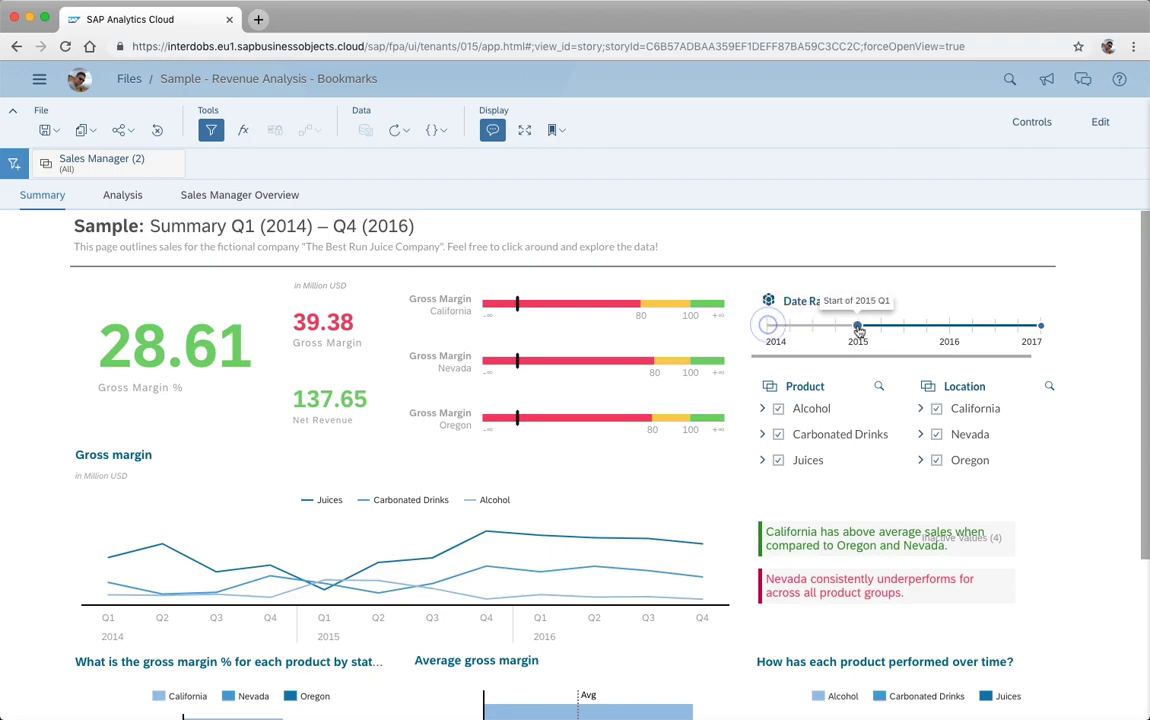
left_click_drag(1040, 330, 950, 328)
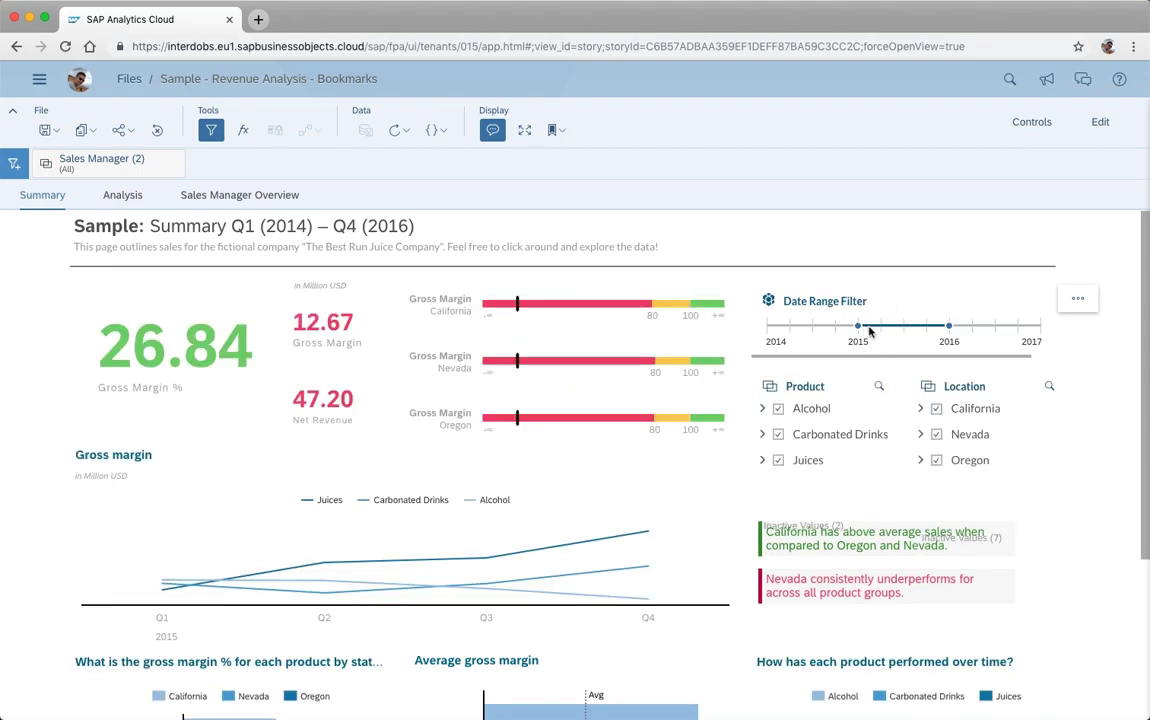
left_click(937, 407)
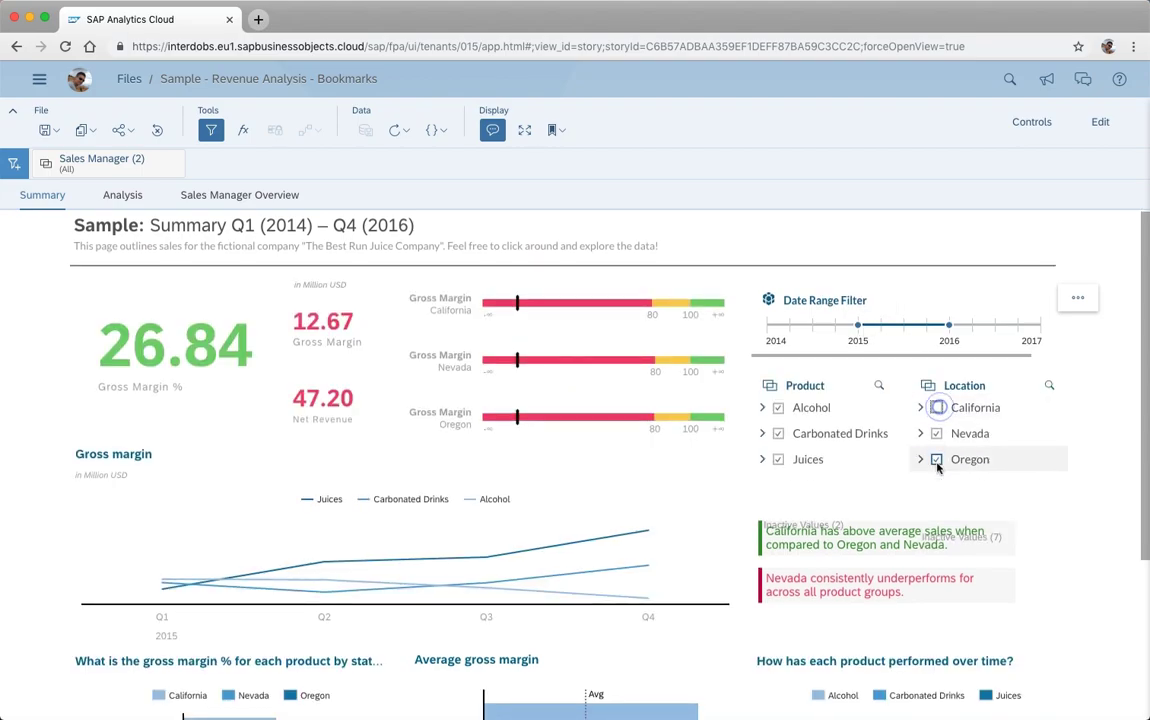
left_click(937, 462)
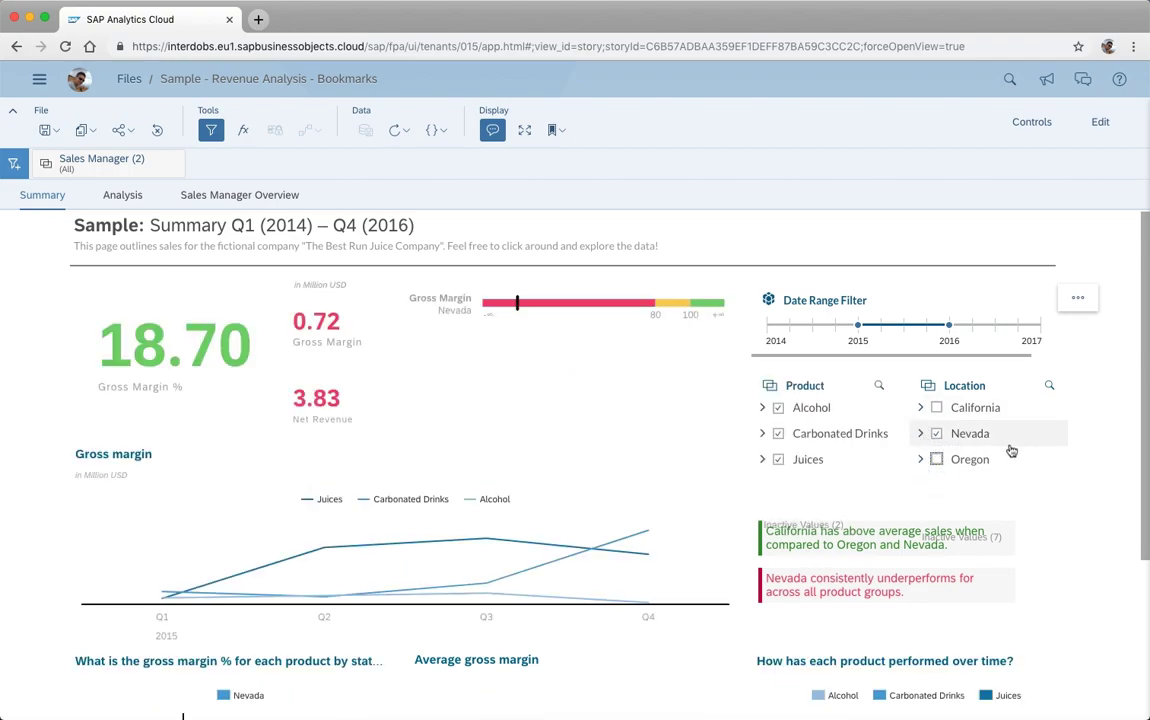
Save the current view as a bookmark named 2015-Nevada and reopen the saved bookmarks list
left_click(556, 130)
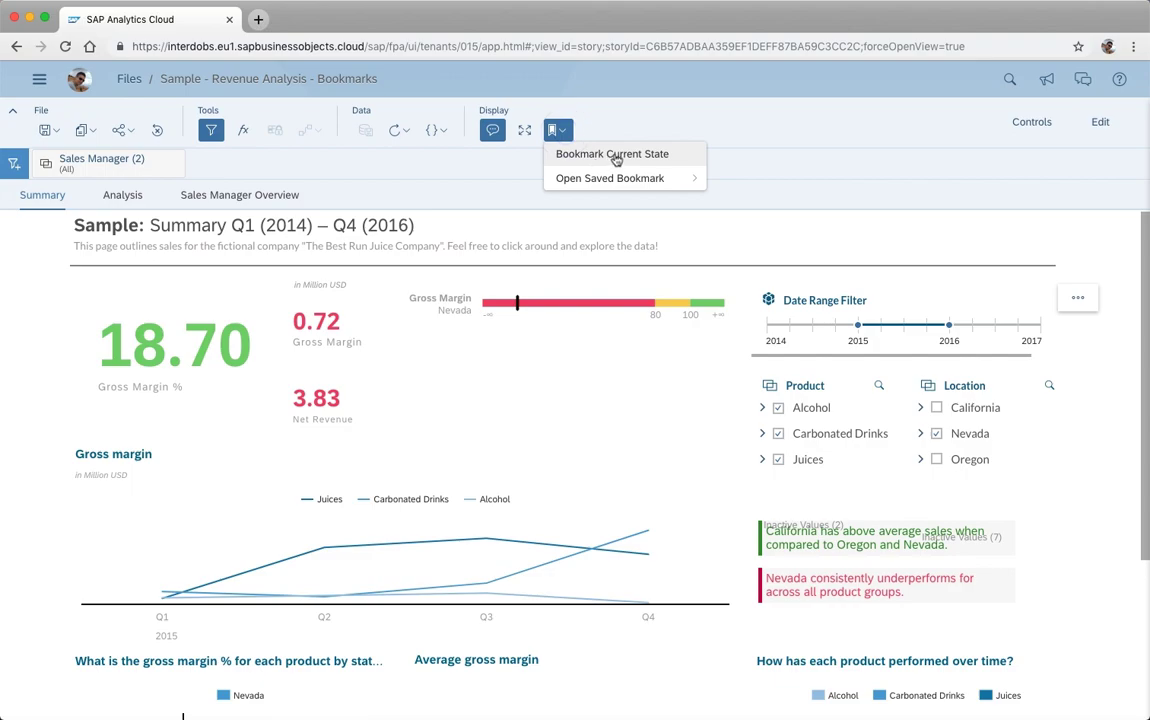
left_click(616, 158)
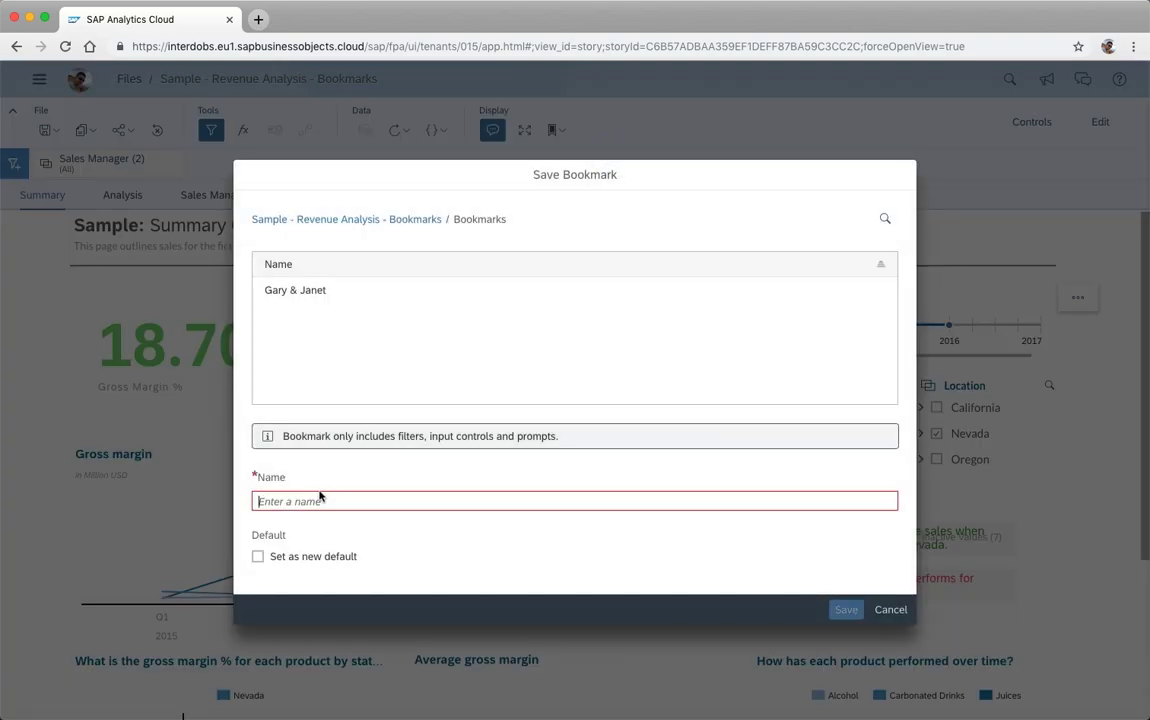
type("2015-Nevada")
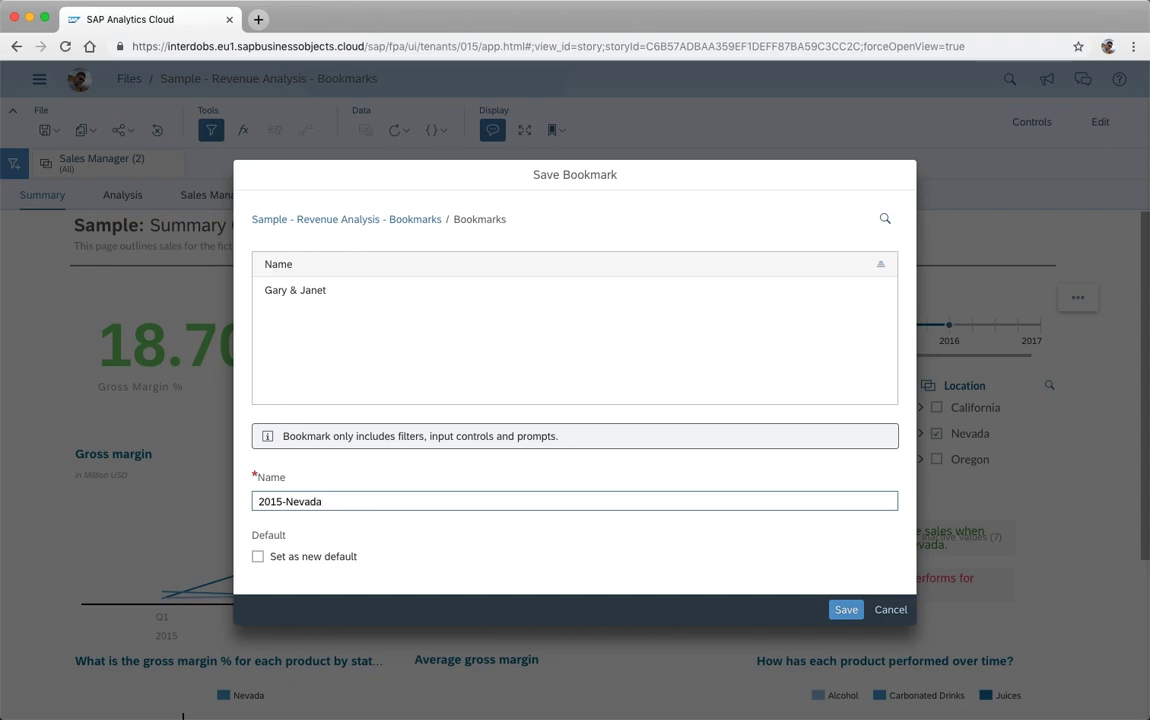
left_click(845, 610)
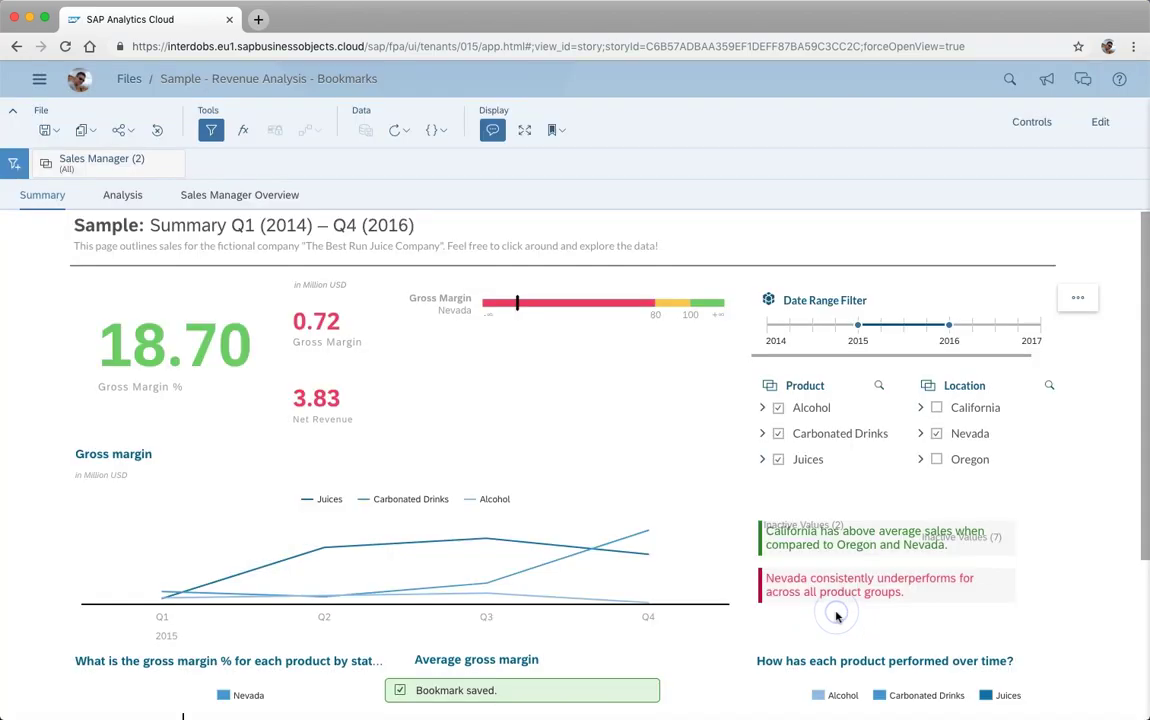
left_click(555, 130)
left_click(603, 178)
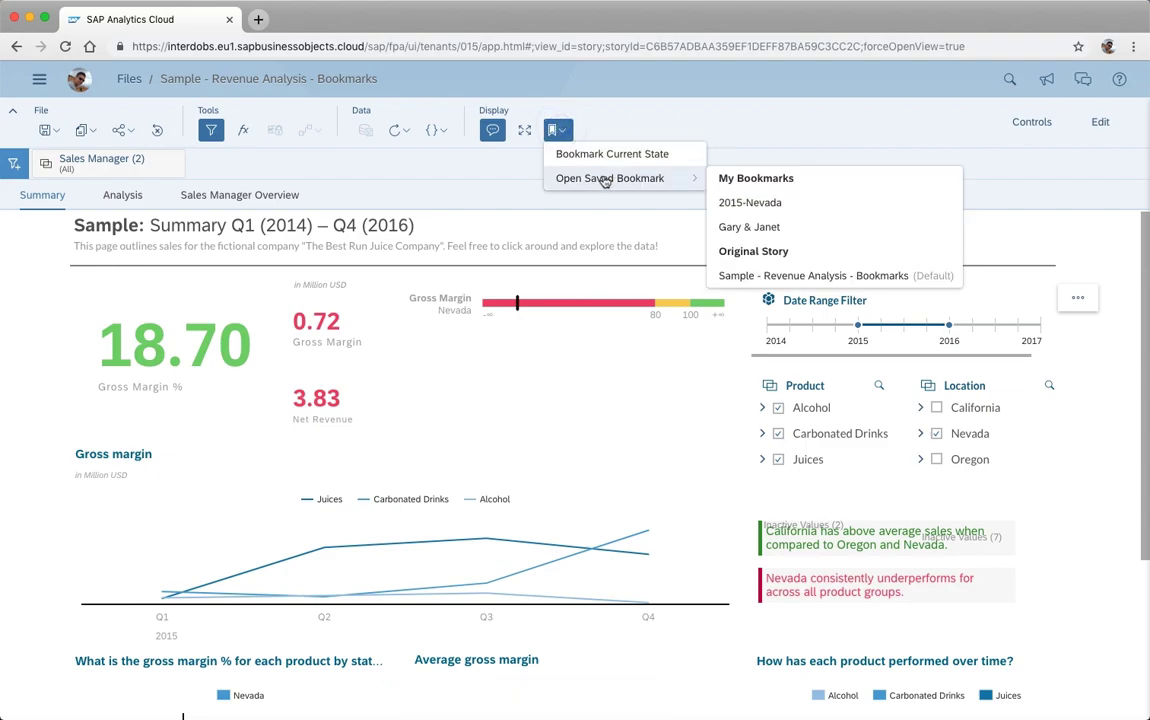
Apply the two-manager bookmark, then switch back to the 2015-Nevada bookmark
left_click(803, 229)
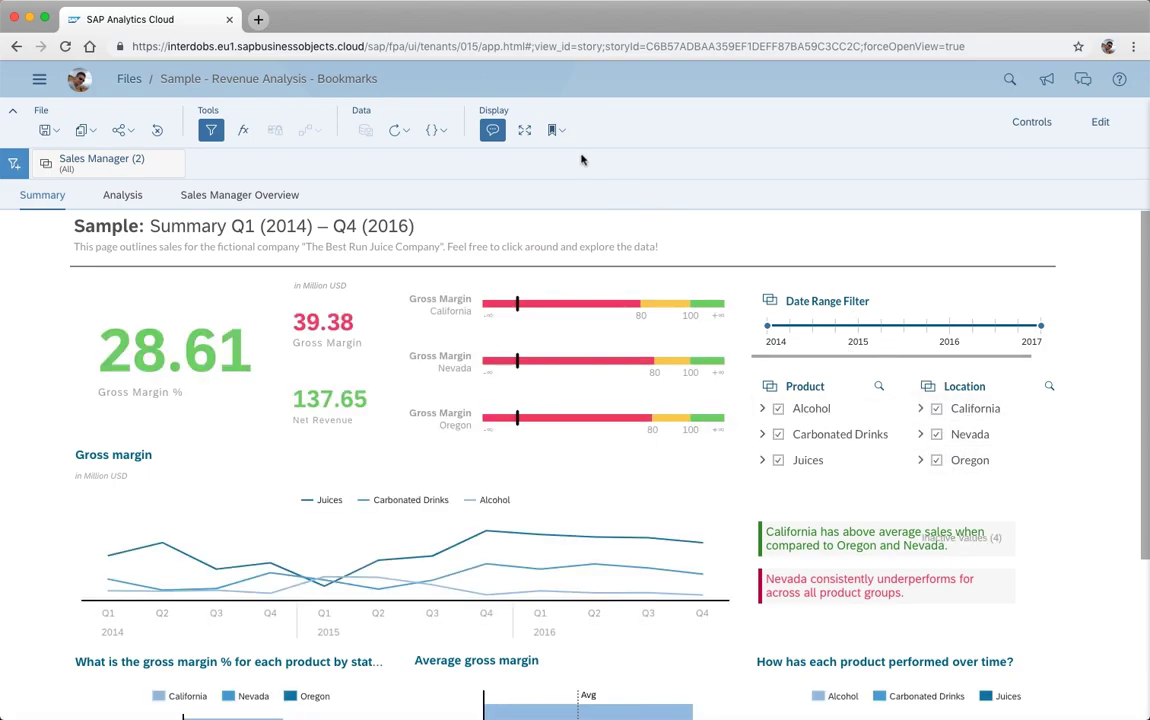
left_click(553, 130)
mouse_move(567, 179)
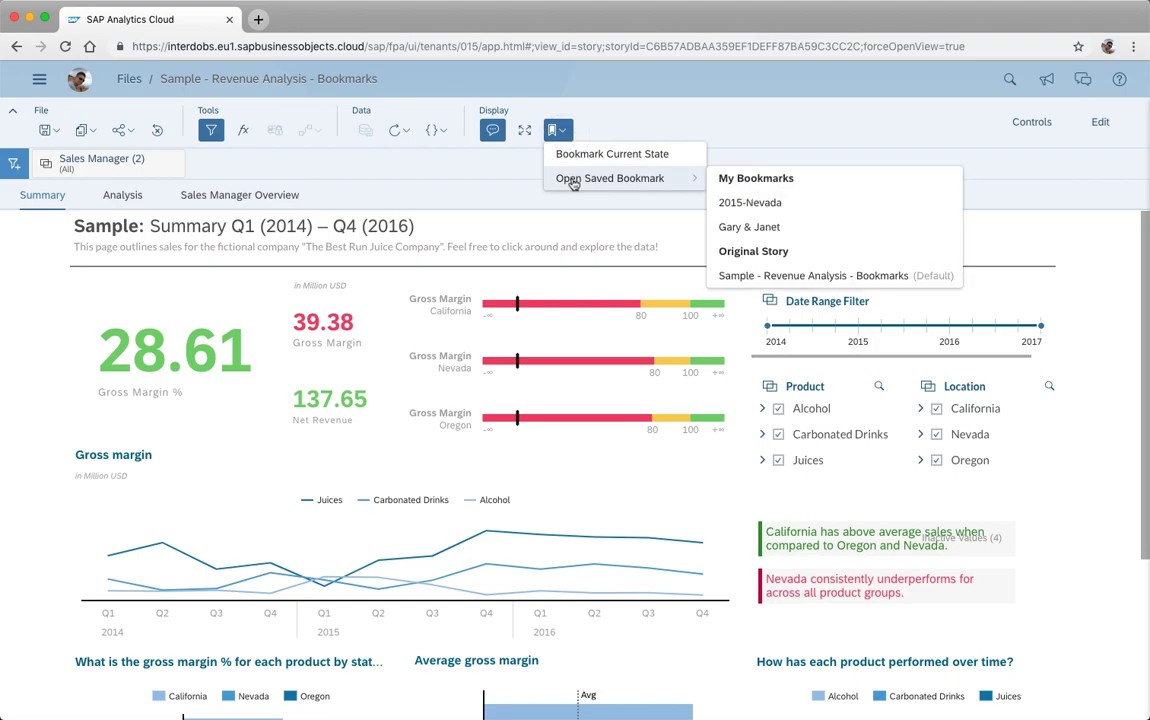
left_click(783, 205)
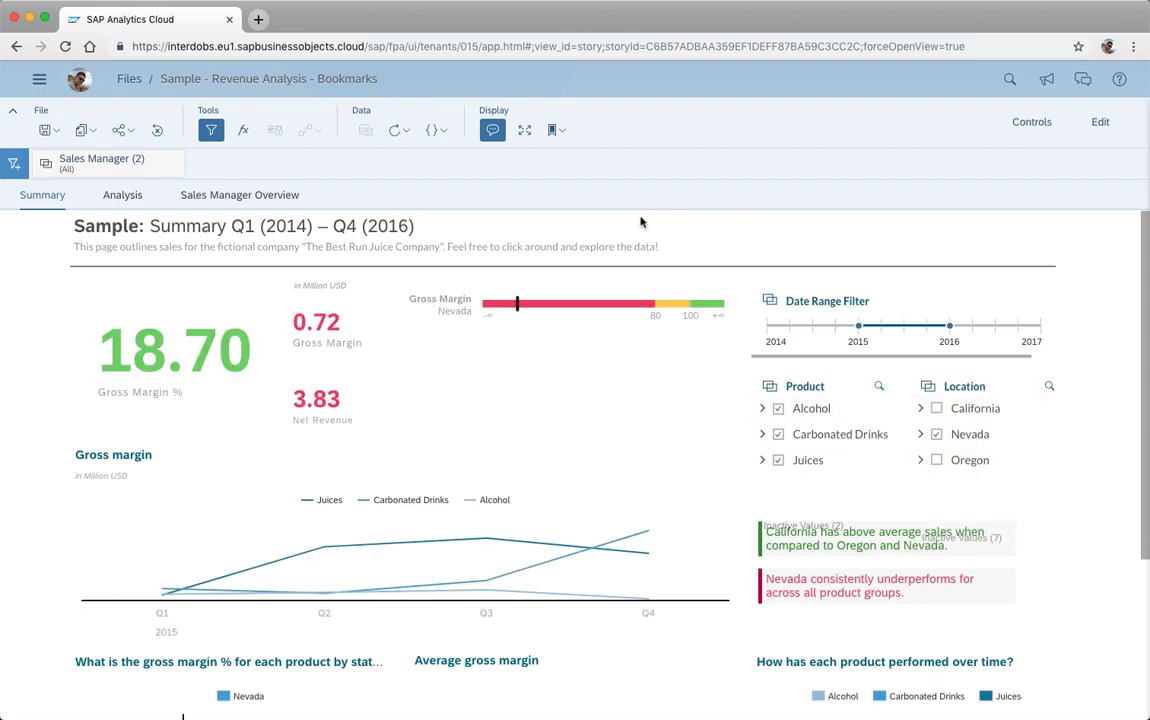
On the Analysis page, lasso the geomap around San Francisco and Sacramento and filter to it
left_click(122, 196)
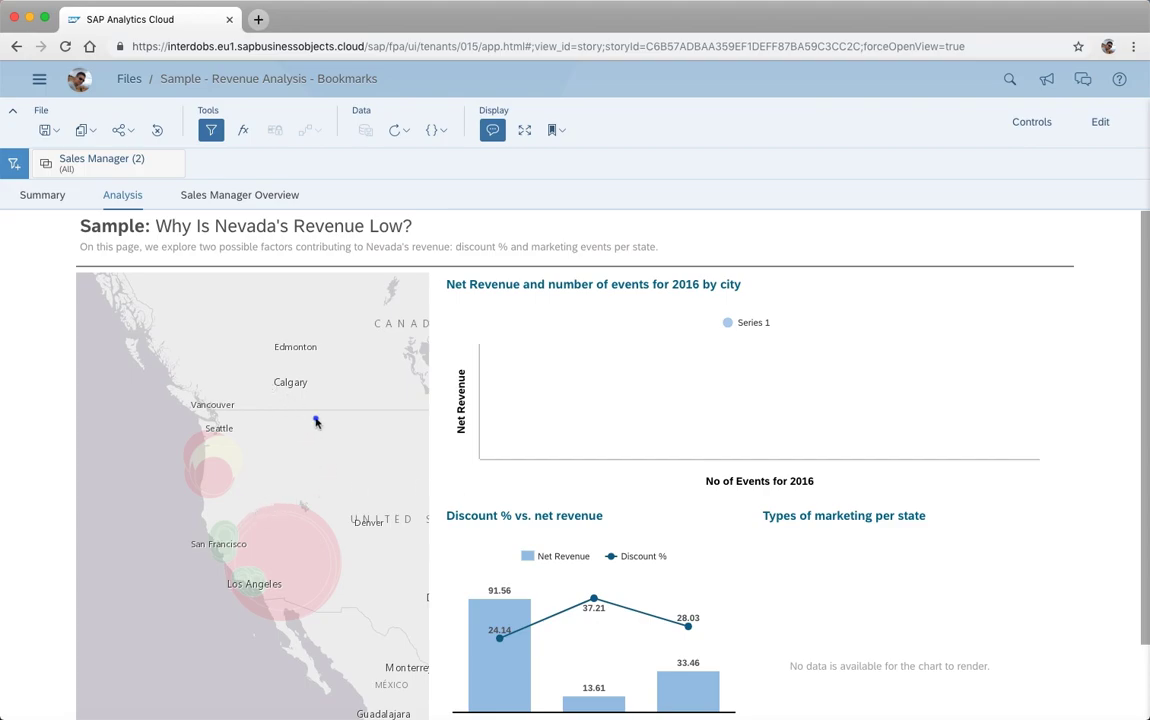
mouse_move(316, 422)
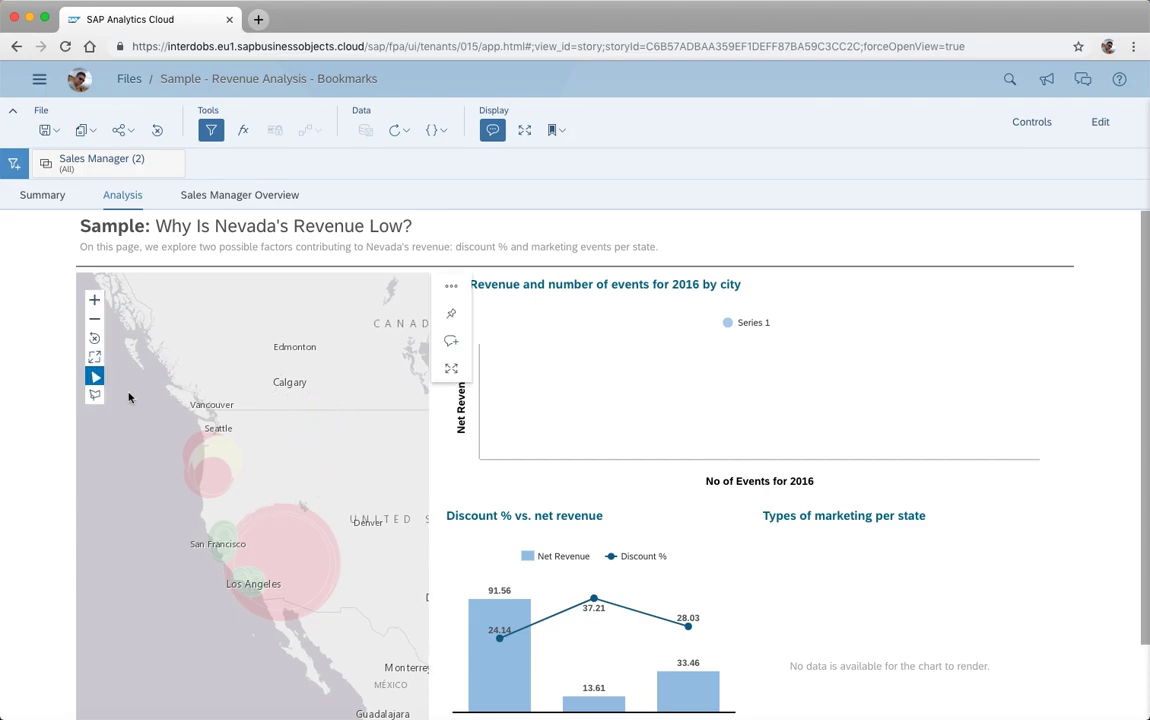
left_click(95, 300)
left_click_drag(226, 437, 239, 352)
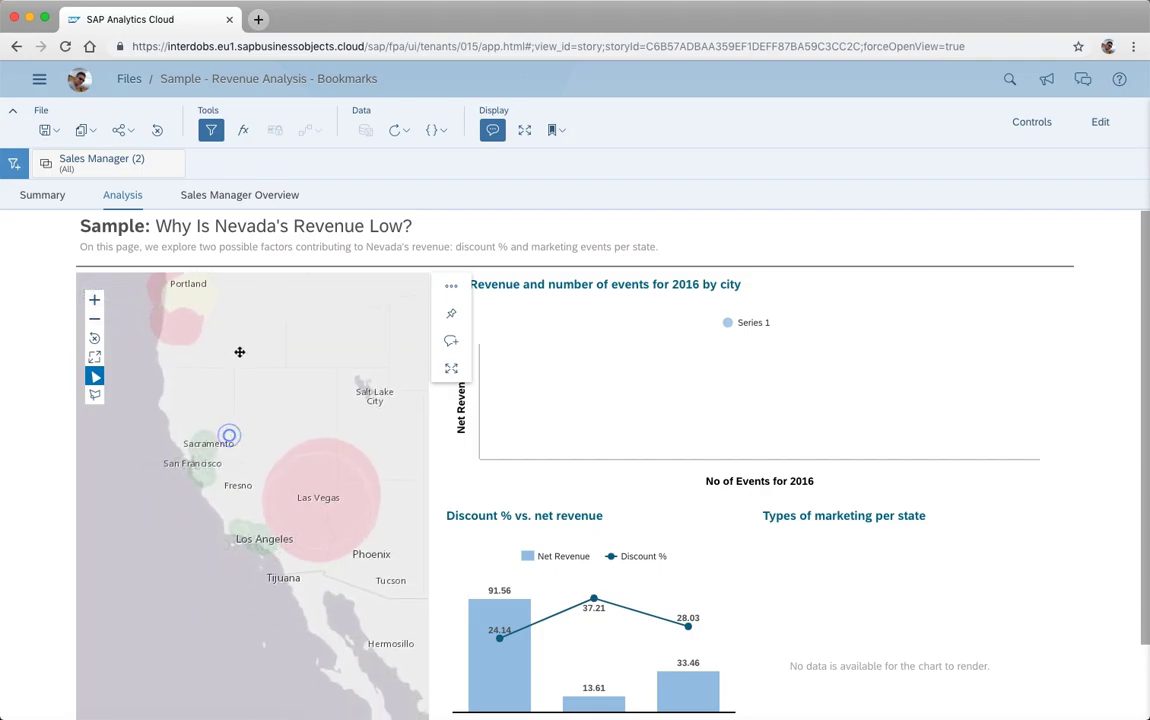
left_click(94, 394)
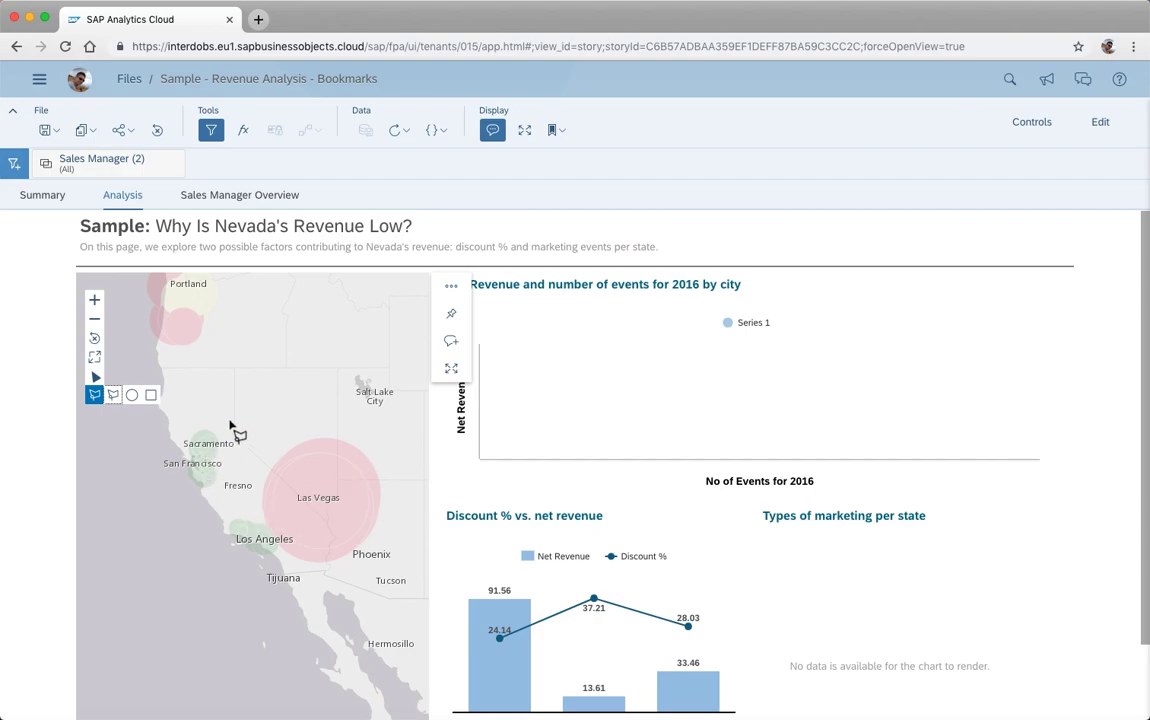
mouse_move(236, 410)
left_mouse_down()
mouse_move(155, 438)
mouse_move(136, 507)
mouse_move(226, 515)
left_mouse_up()
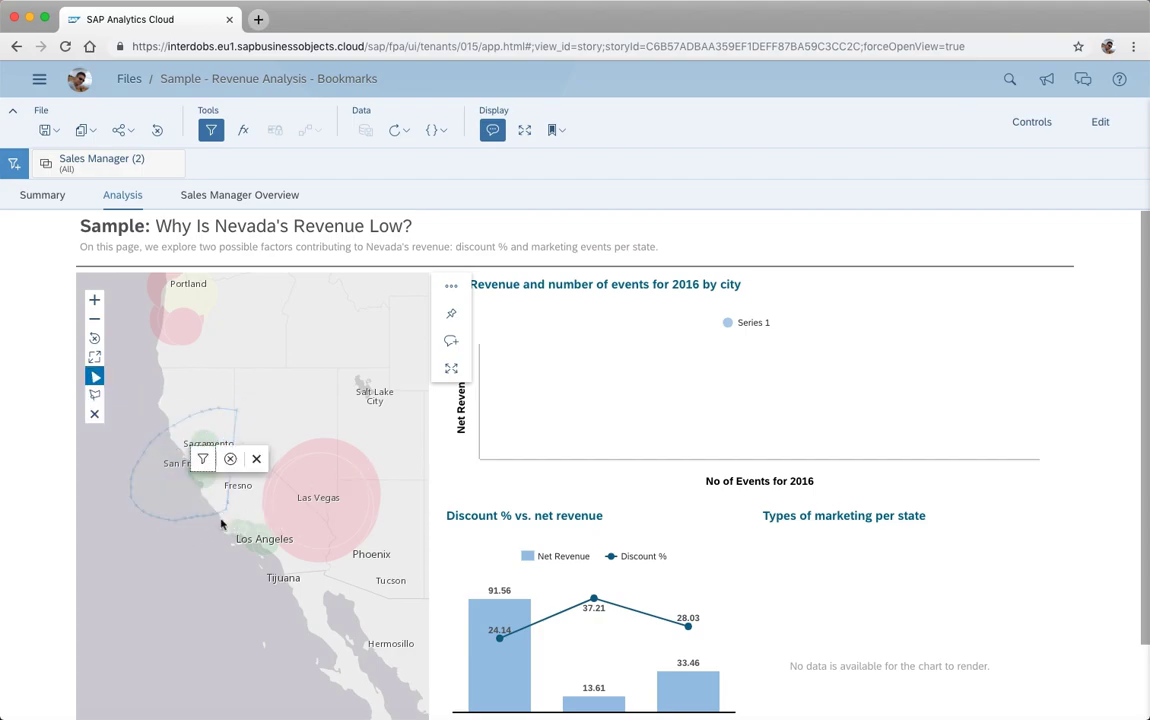
left_click(203, 459)
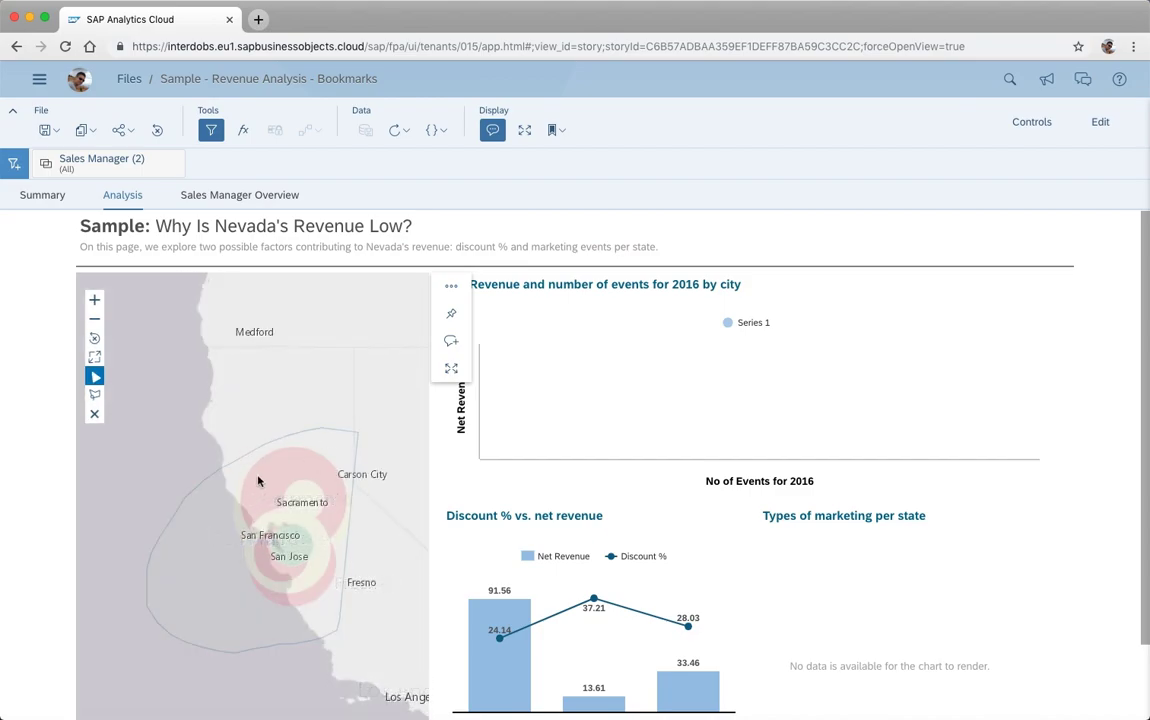
Save the lassoed map view as a bookmark named 'San F'
left_click(557, 130)
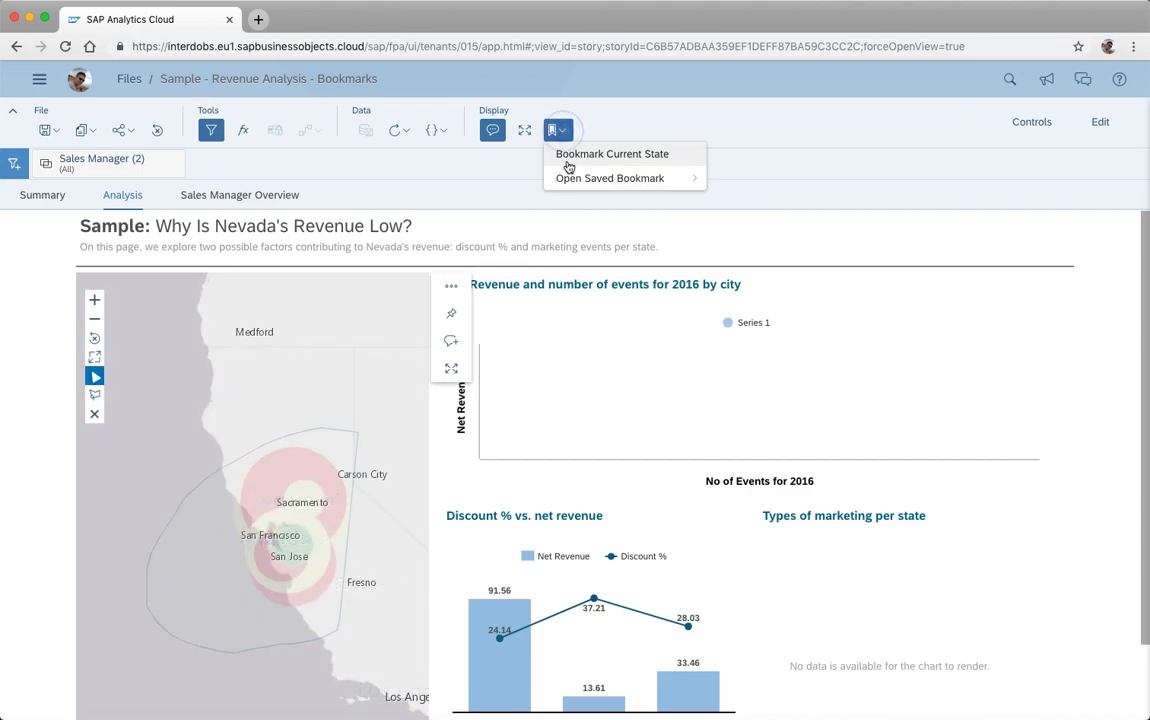
left_click(615, 158)
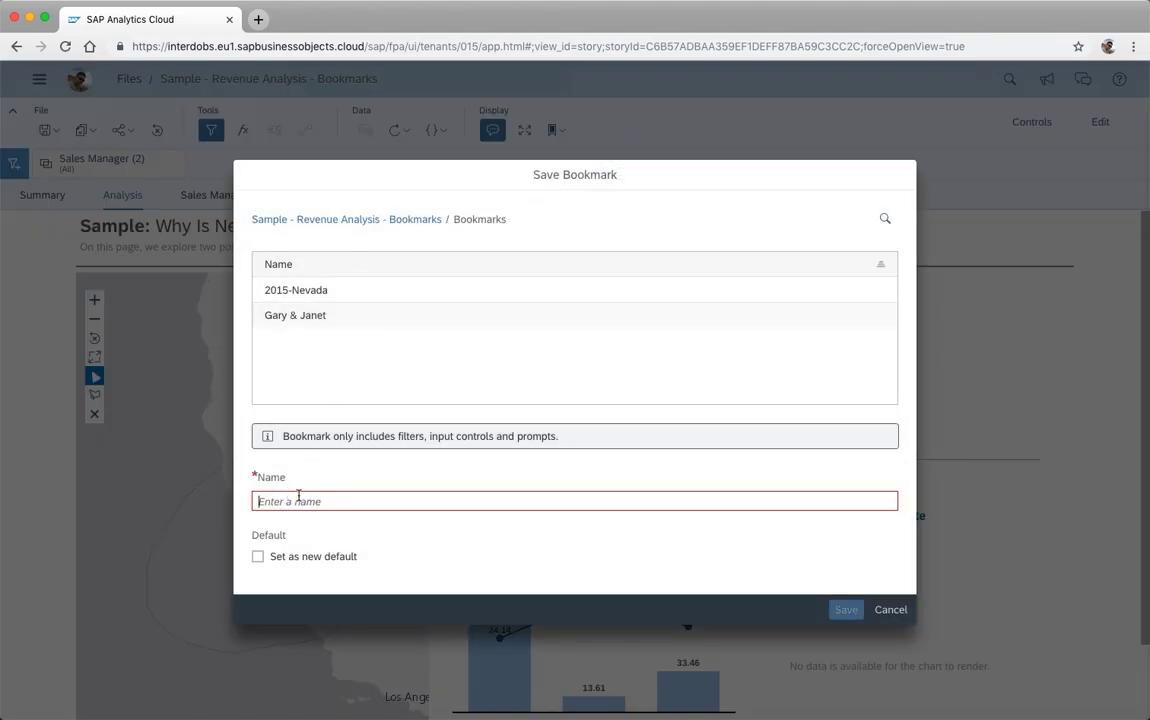
type("San F")
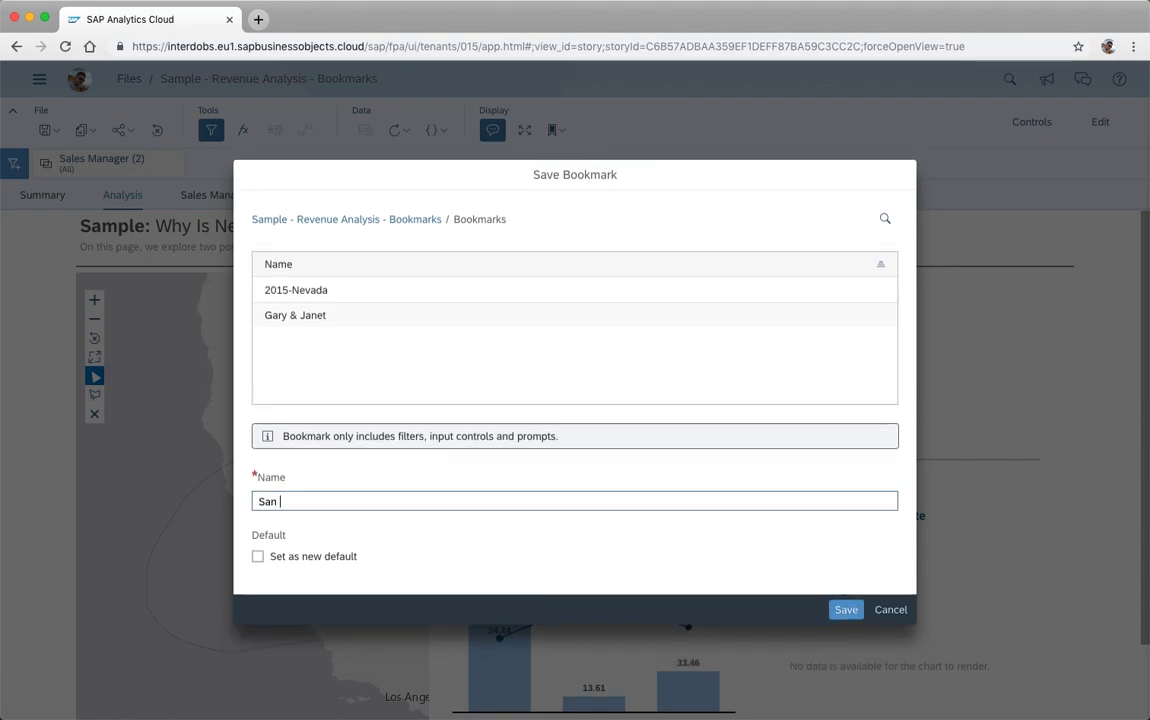
left_click(839, 612)
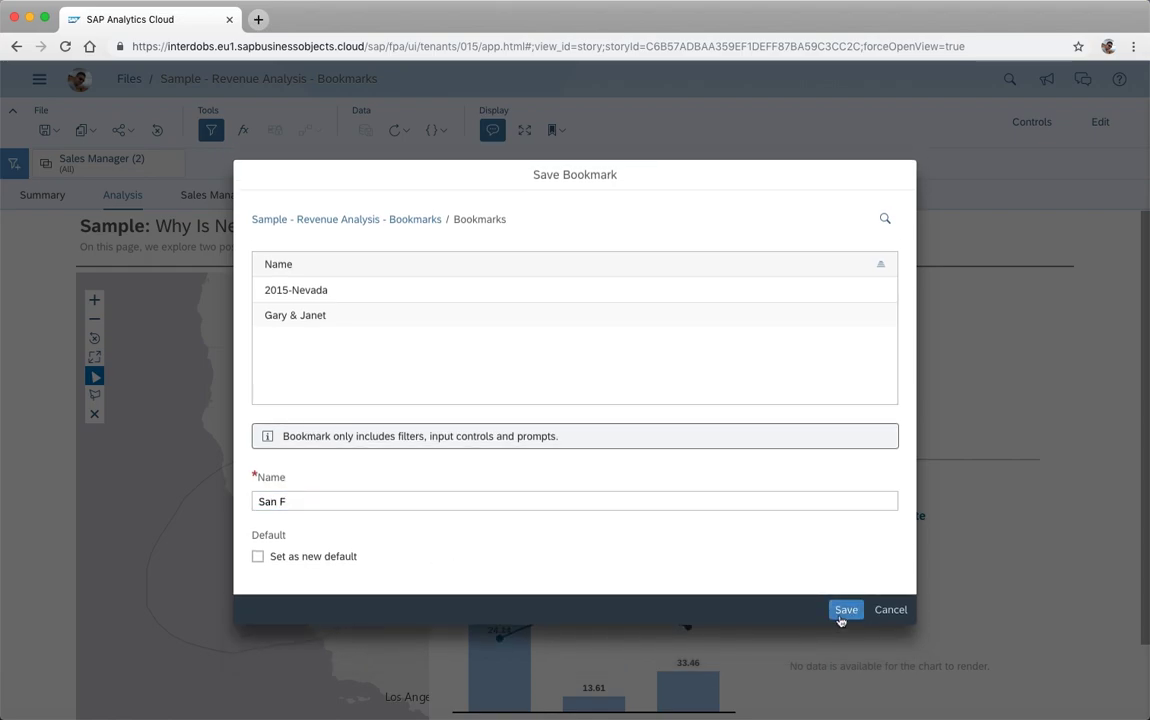
left_click(845, 612)
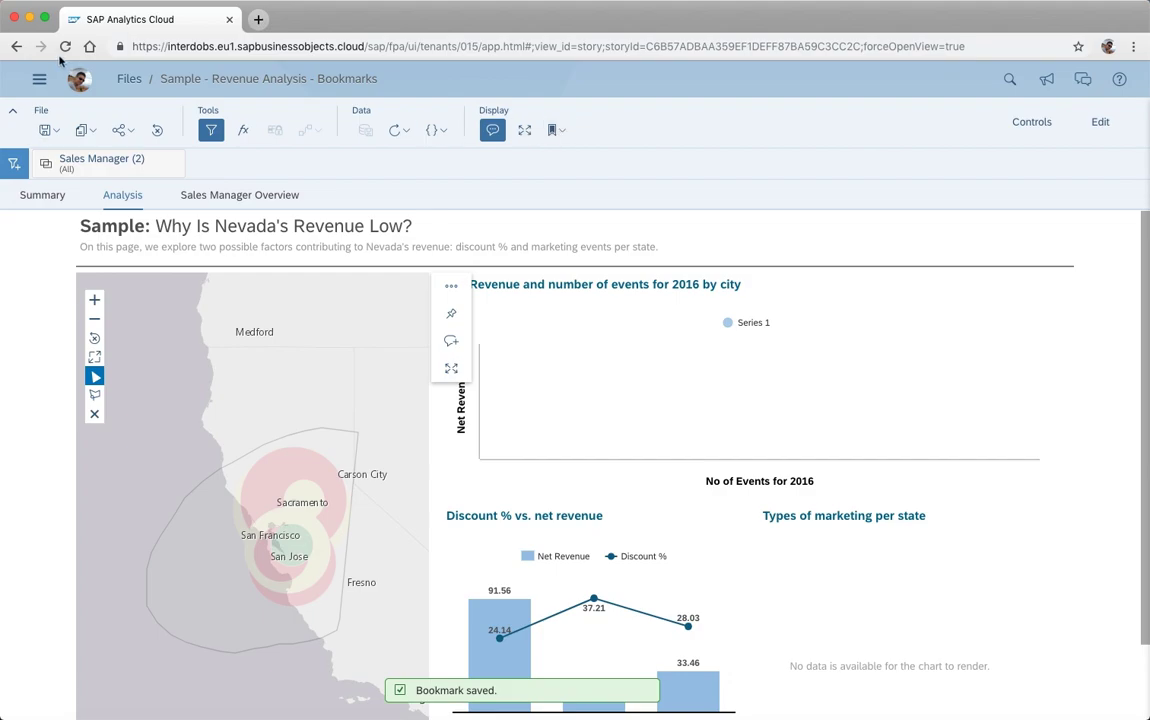
left_click(39, 79)
Return Home and reopen the Revenue Analysis Bookmarks story on its Analysis page
left_click(52, 114)
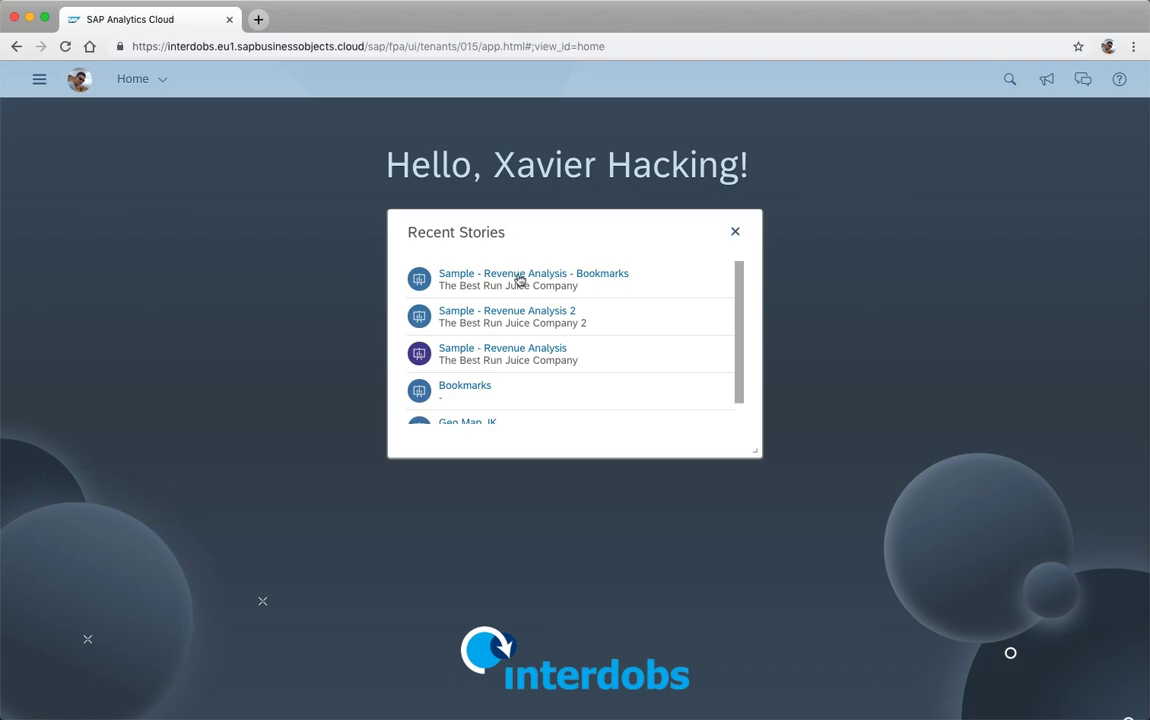
left_click(522, 276)
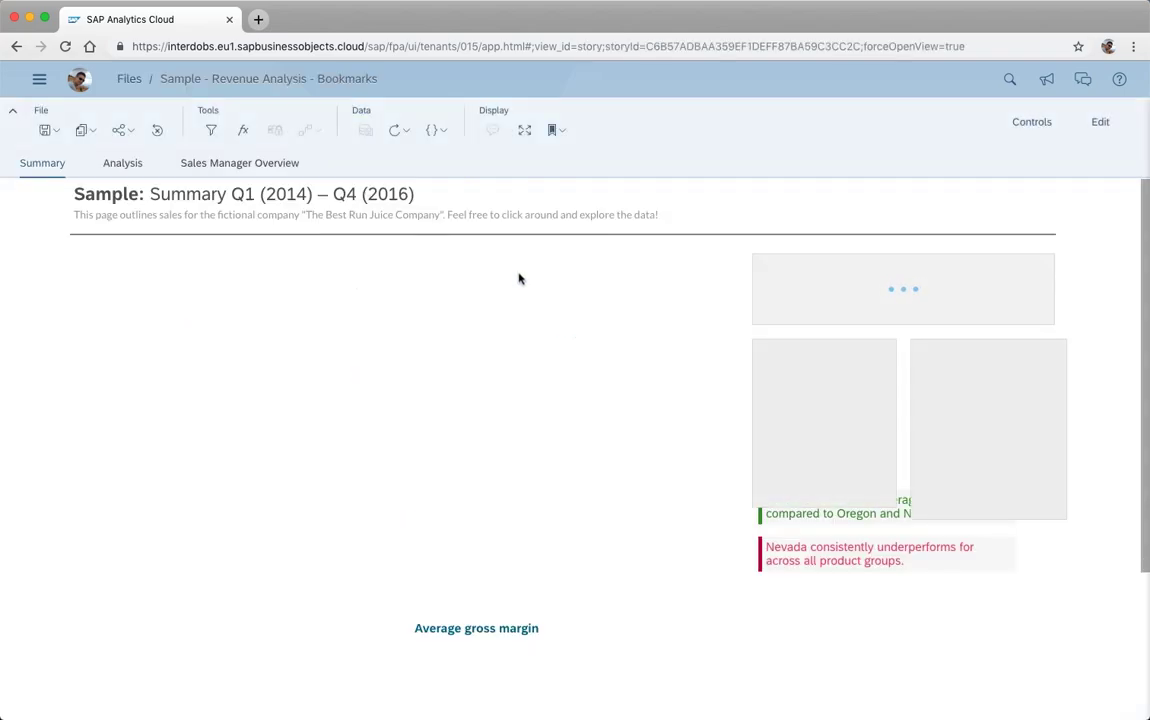
left_click(122, 164)
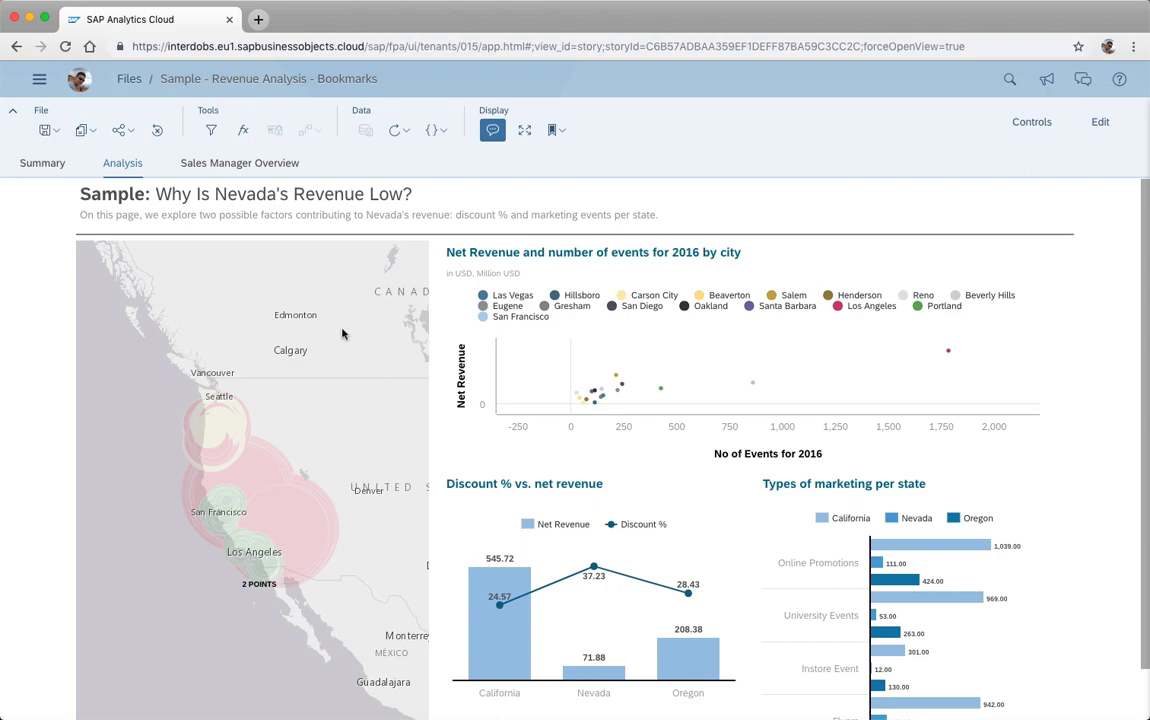
Apply the San F bookmark from My Bookmarks
left_click(554, 130)
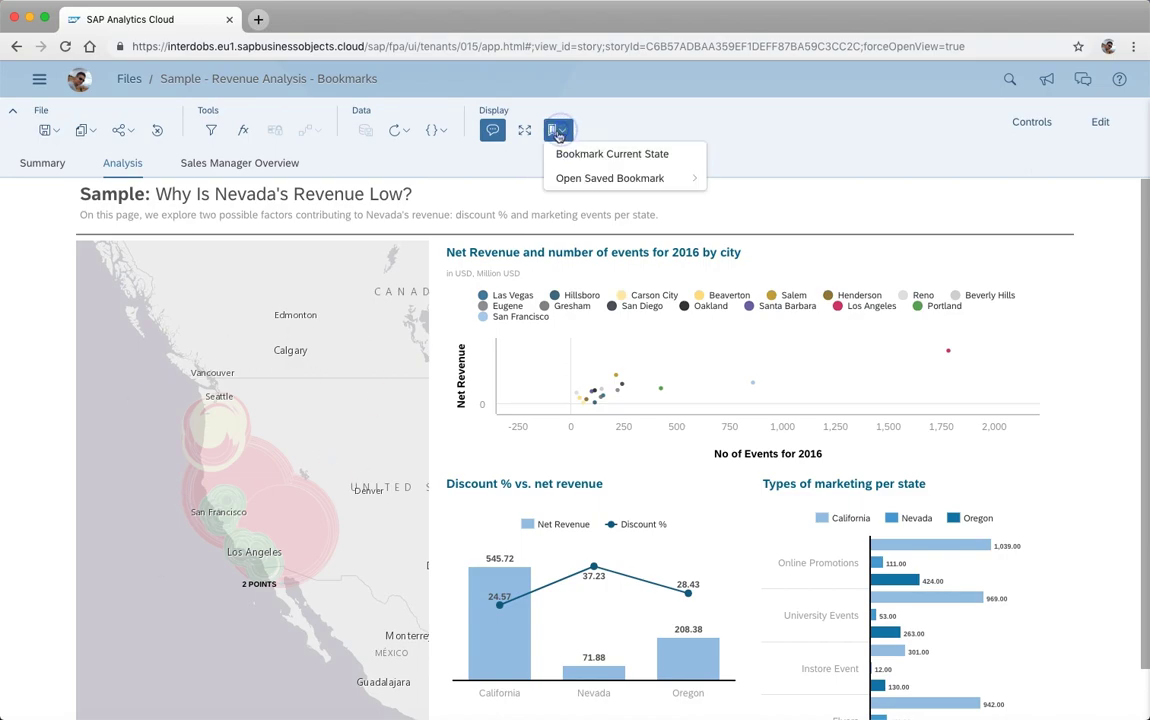
mouse_move(632, 185)
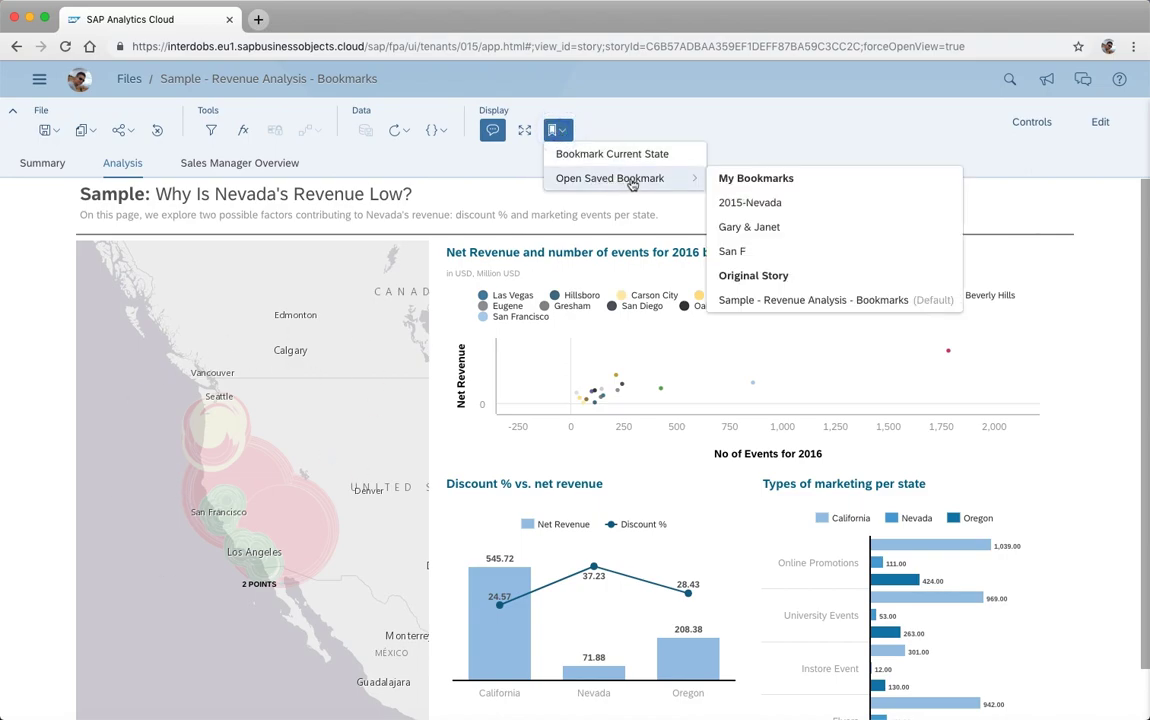
left_click(735, 252)
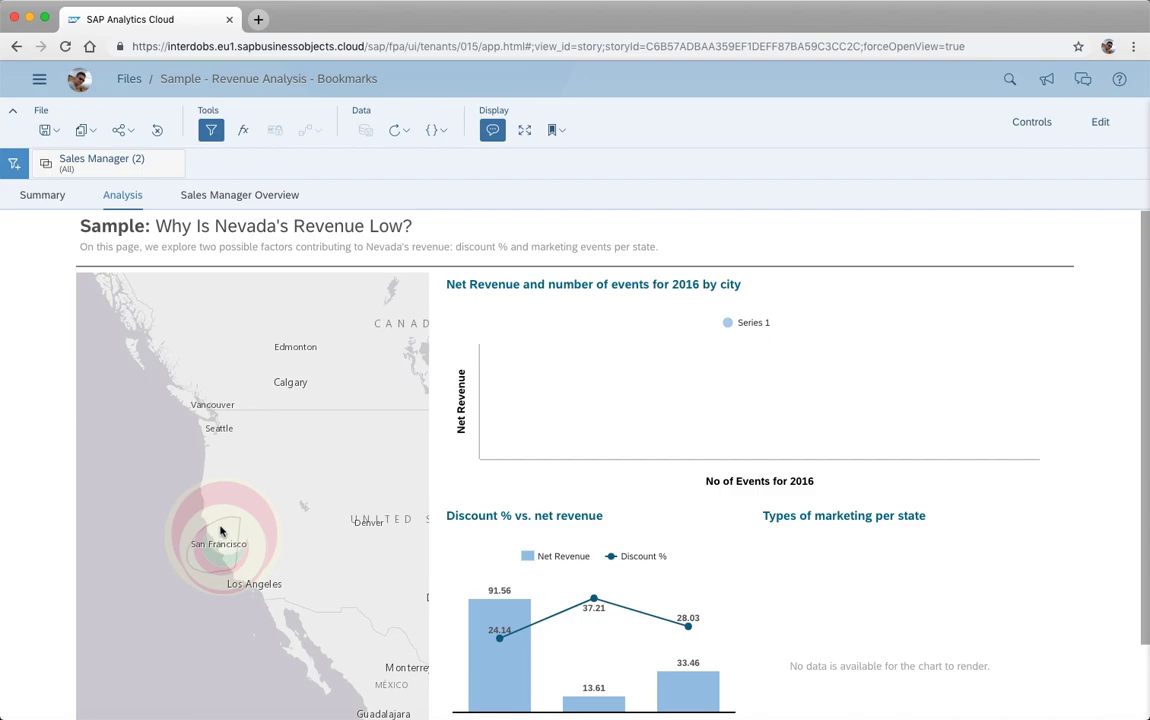
mouse_move(229, 572)
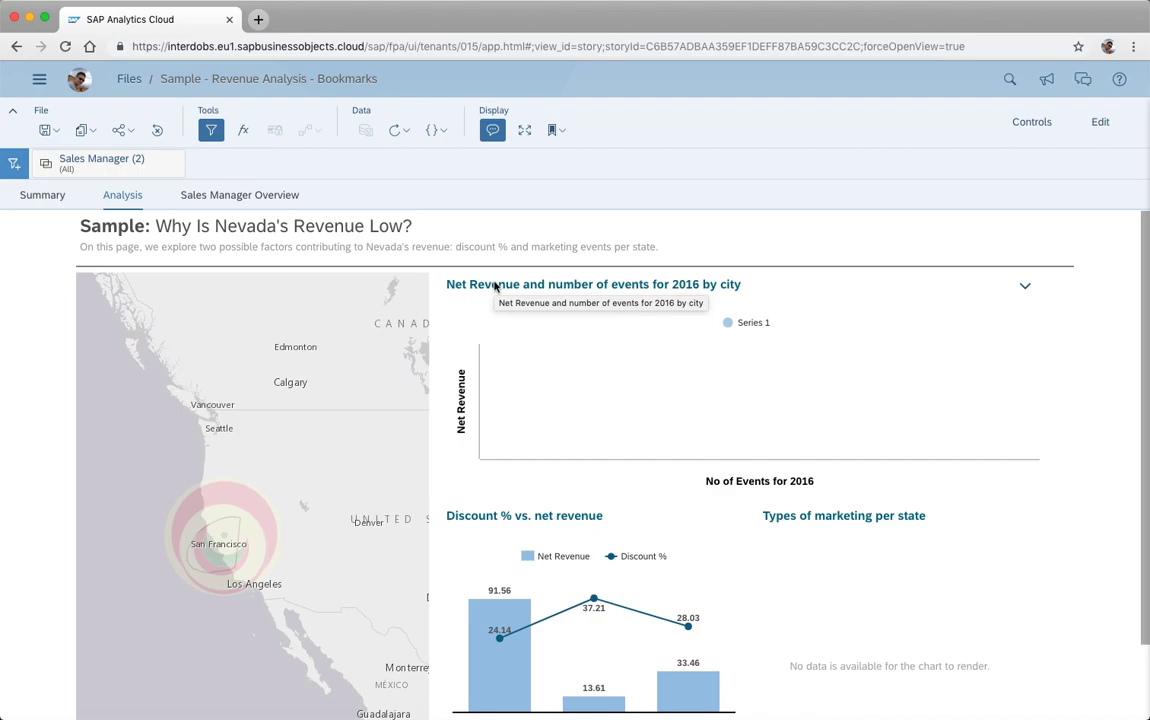
Confirm no models require prompts, then return to the Summary page
left_click(539, 186)
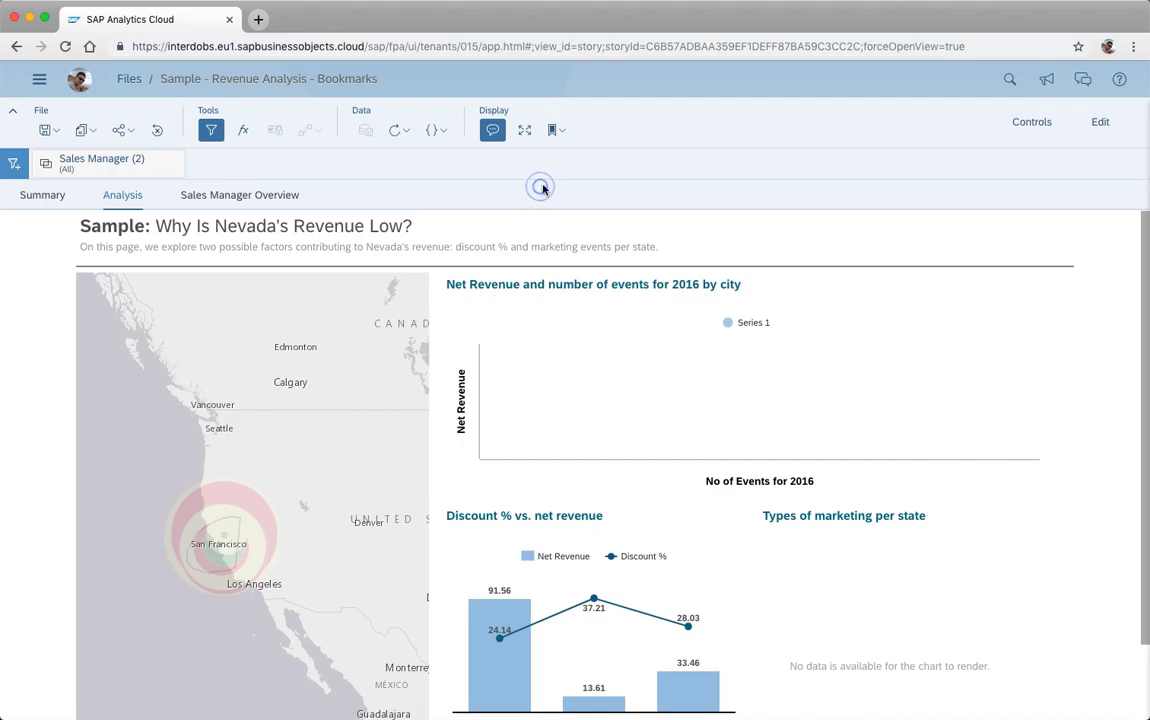
left_click(437, 131)
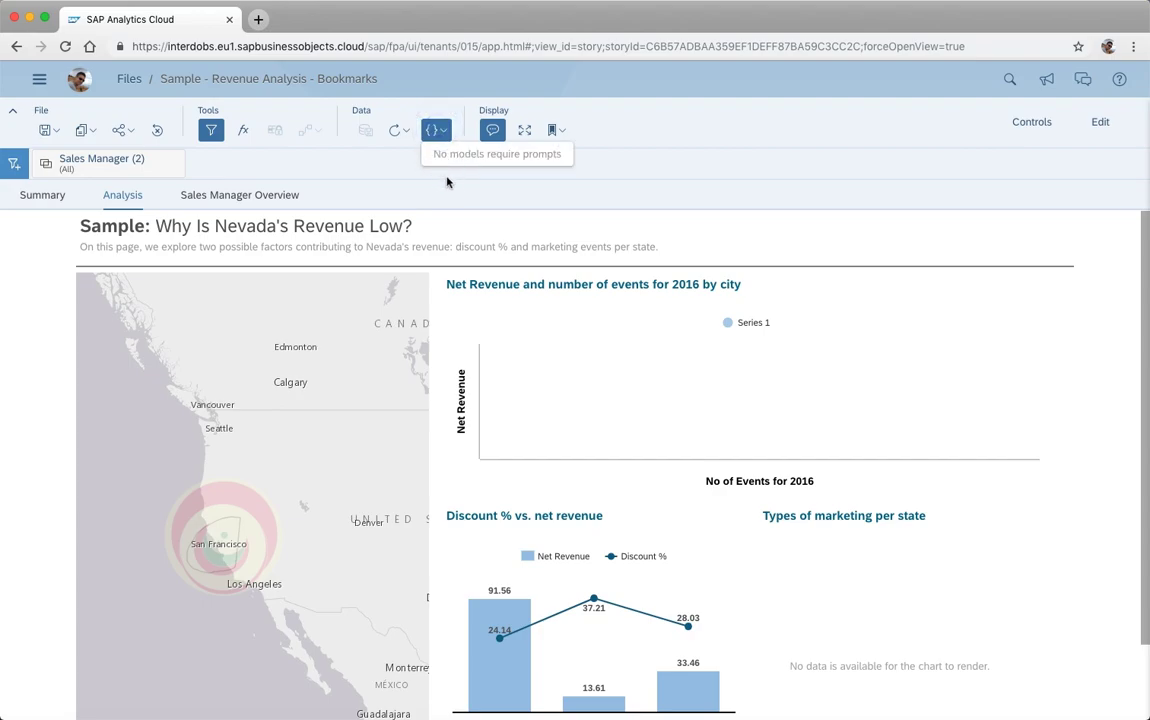
left_click(488, 184)
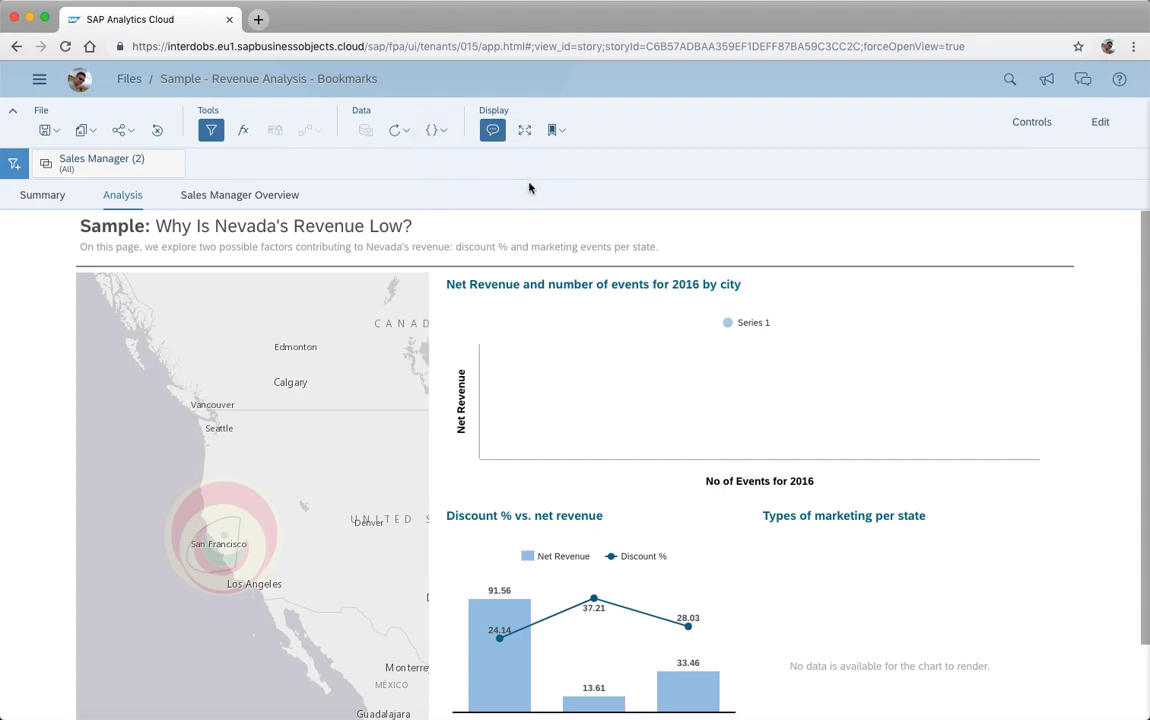
left_click(45, 197)
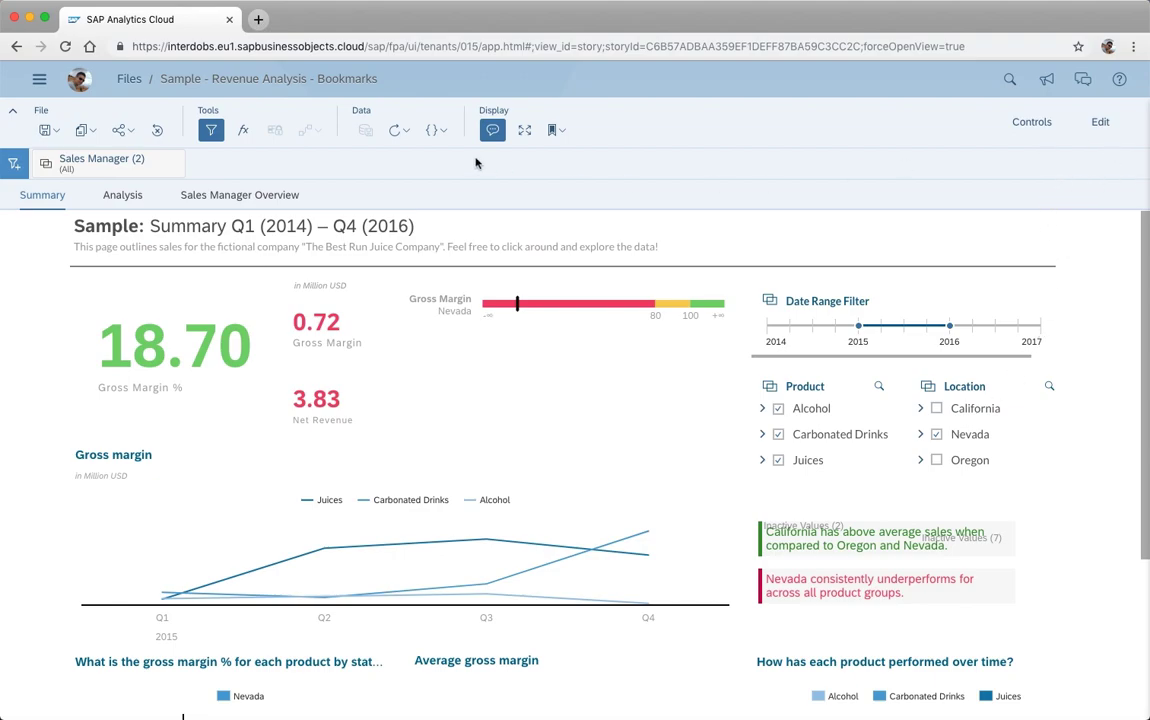
left_click(553, 130)
mouse_move(624, 183)
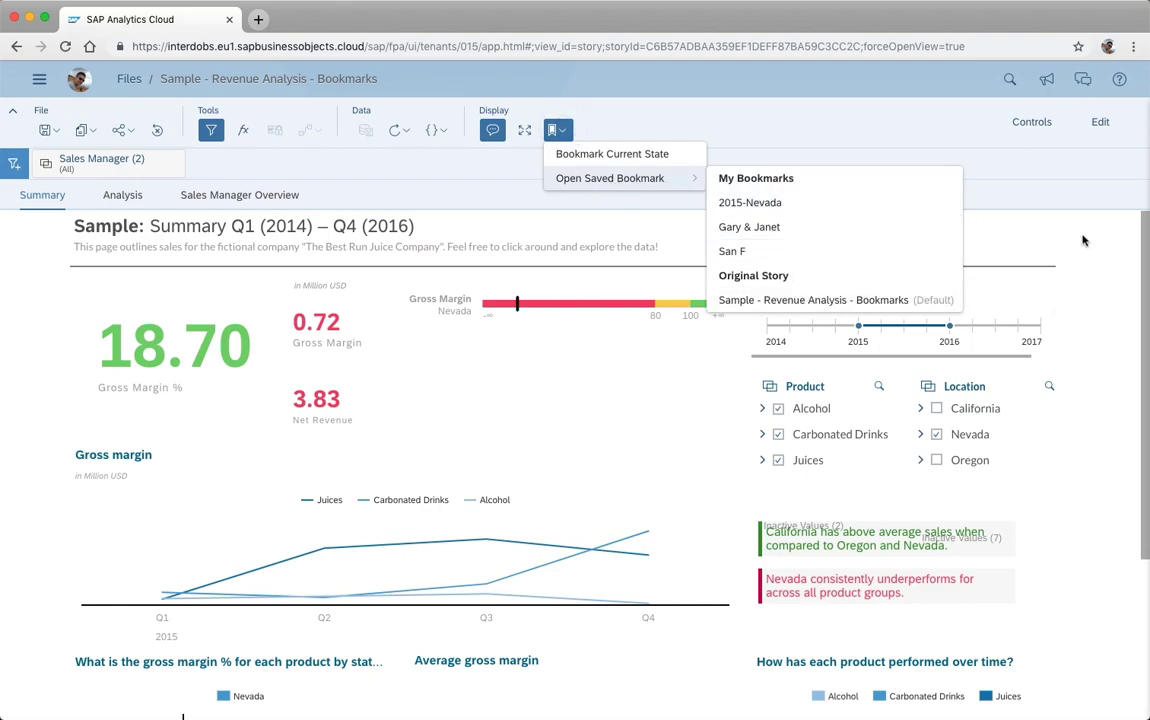
left_click(1083, 240)
left_click(555, 130)
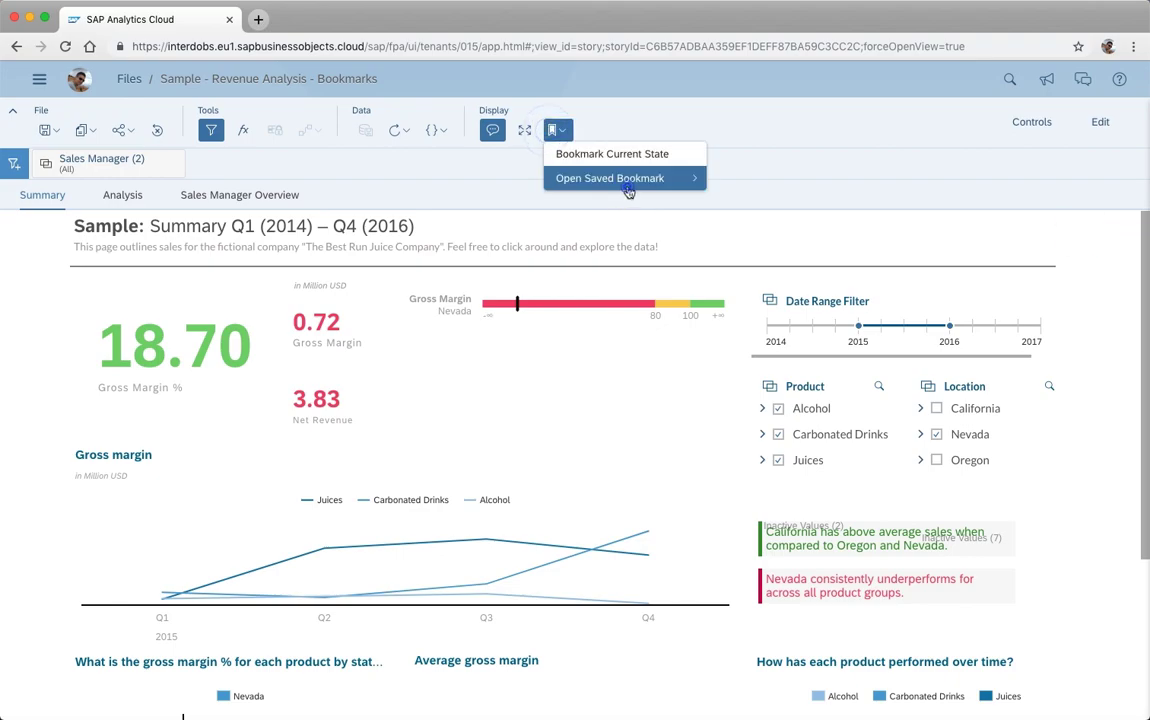
mouse_move(628, 191)
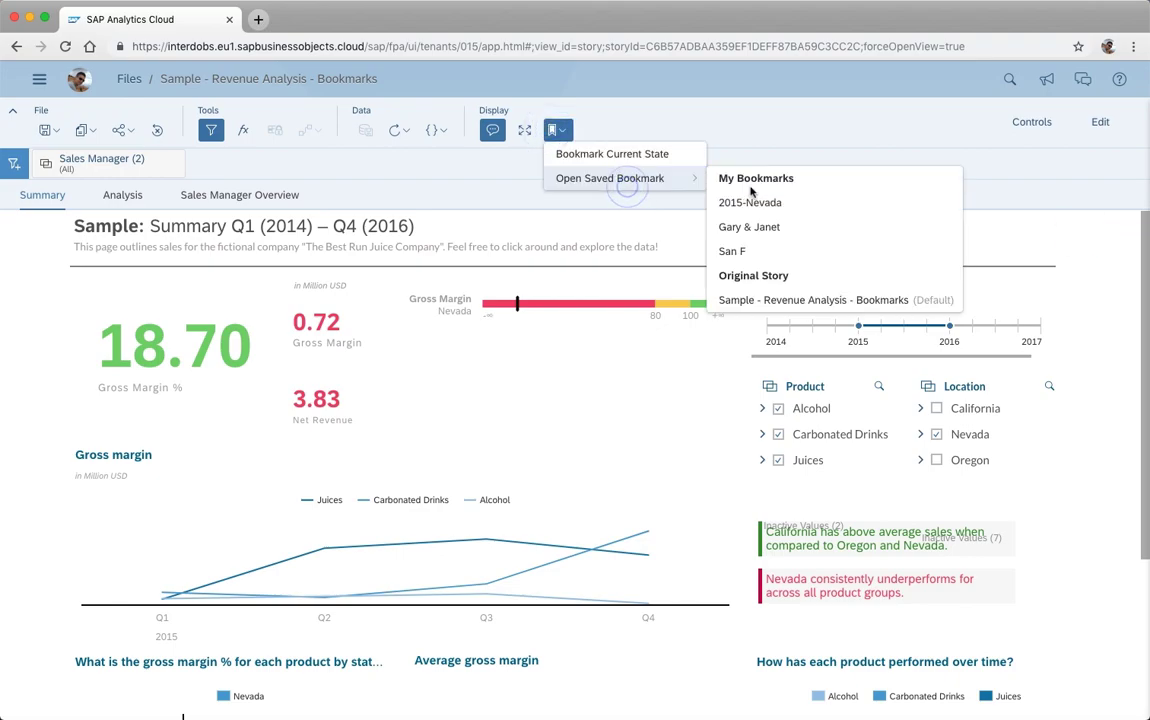
left_click(799, 203)
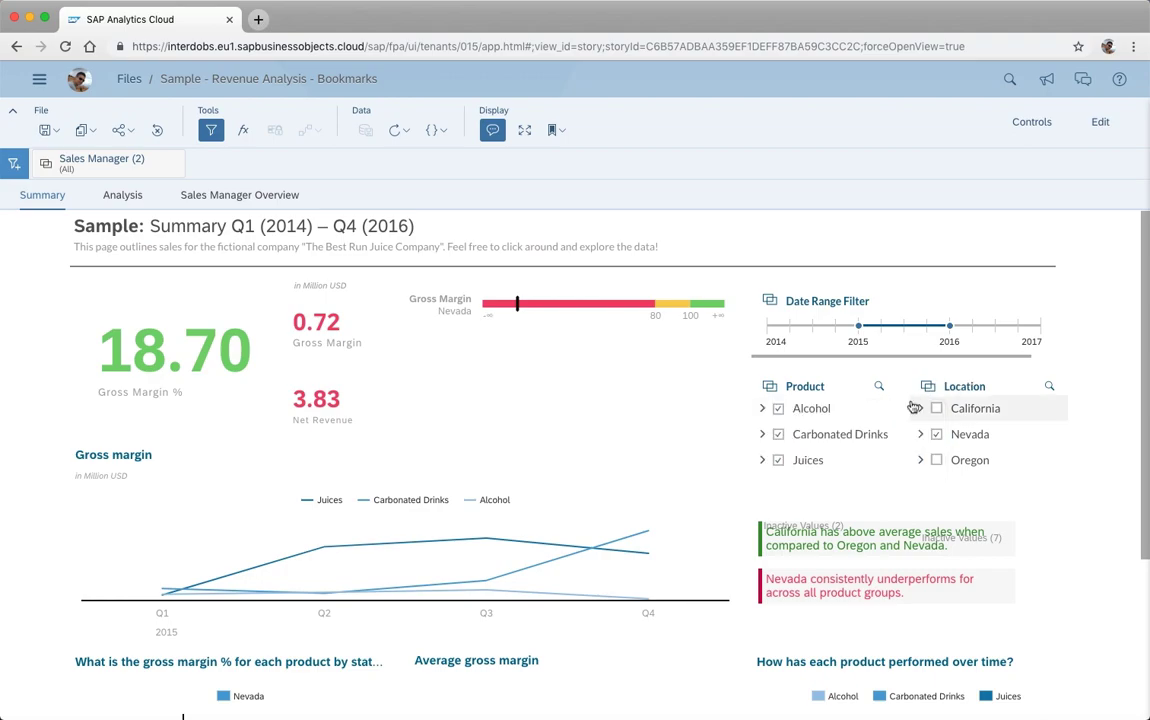
In edit mode, delete the Location filter widget from the Summary page
left_click(1101, 123)
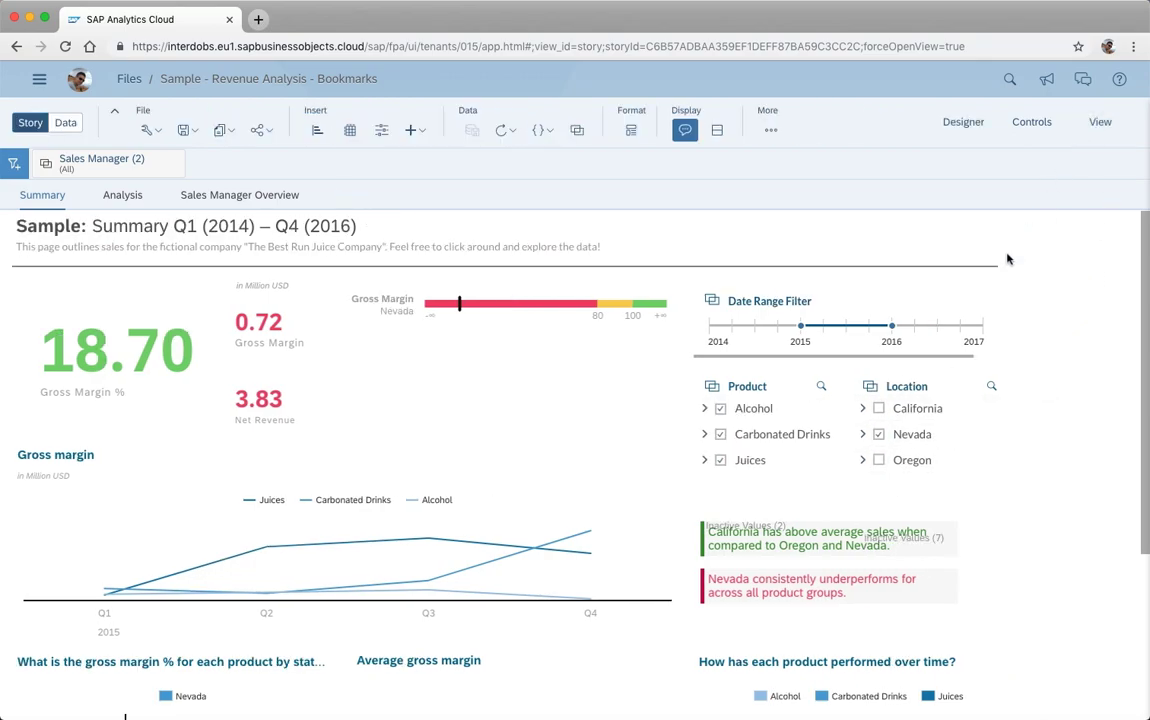
left_click(960, 374)
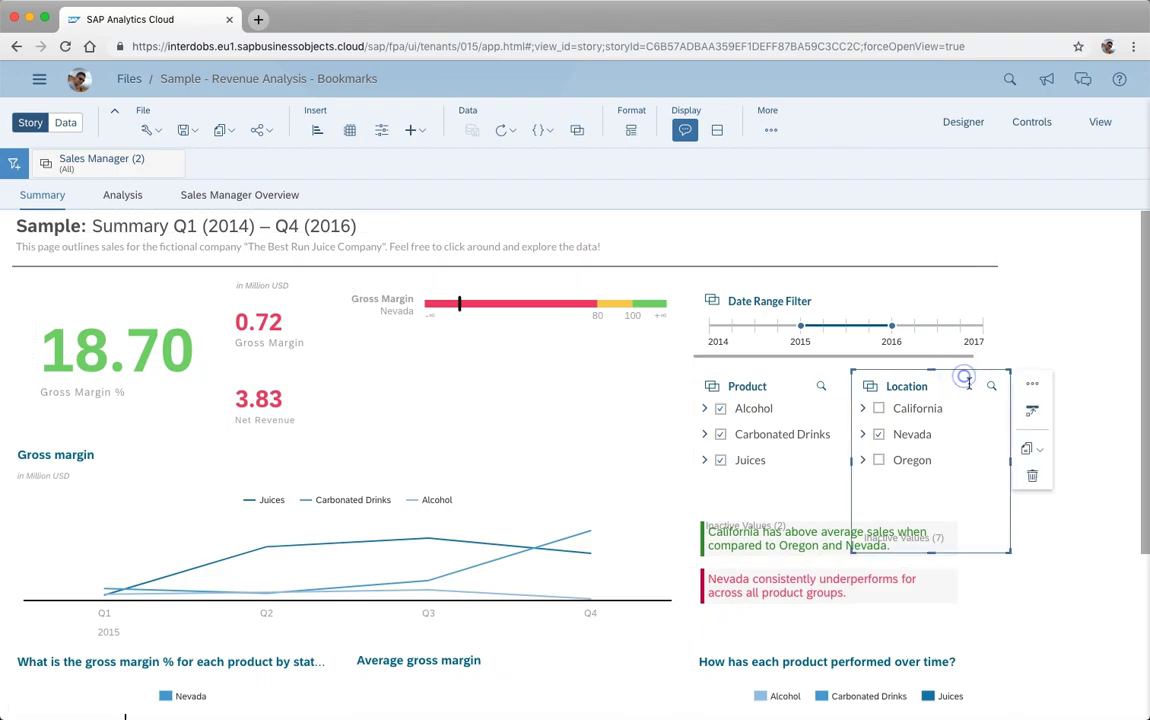
left_click(1031, 475)
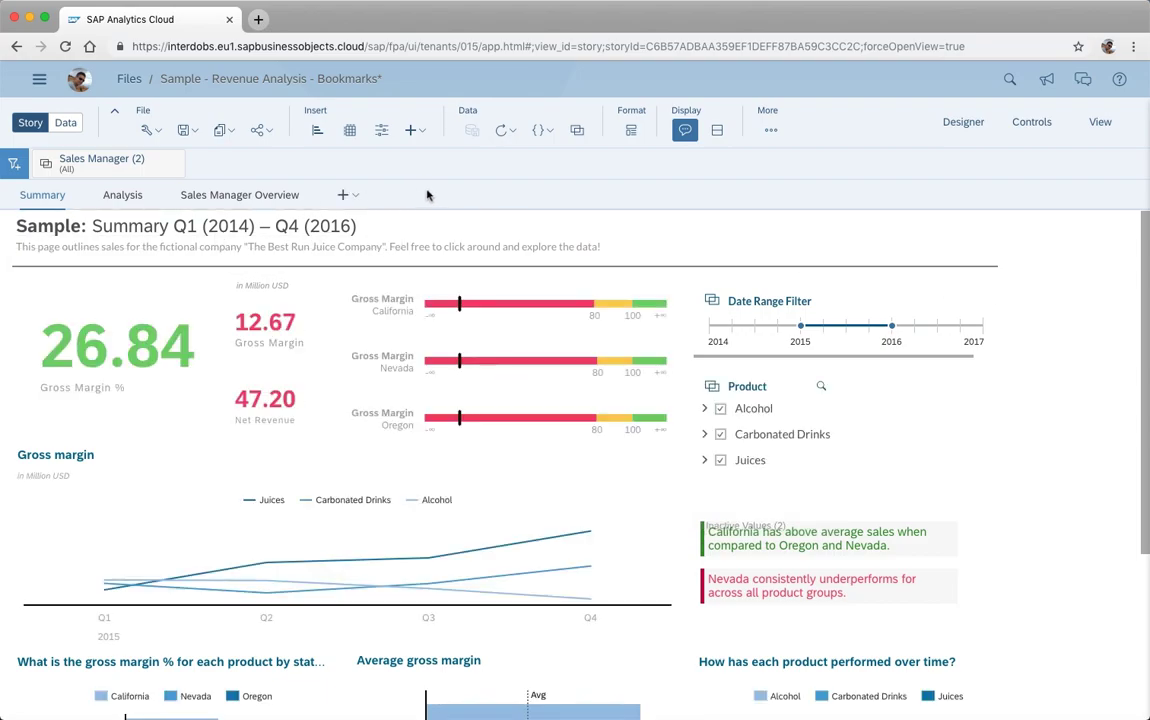
Save the story and switch back to view mode
left_click(188, 130)
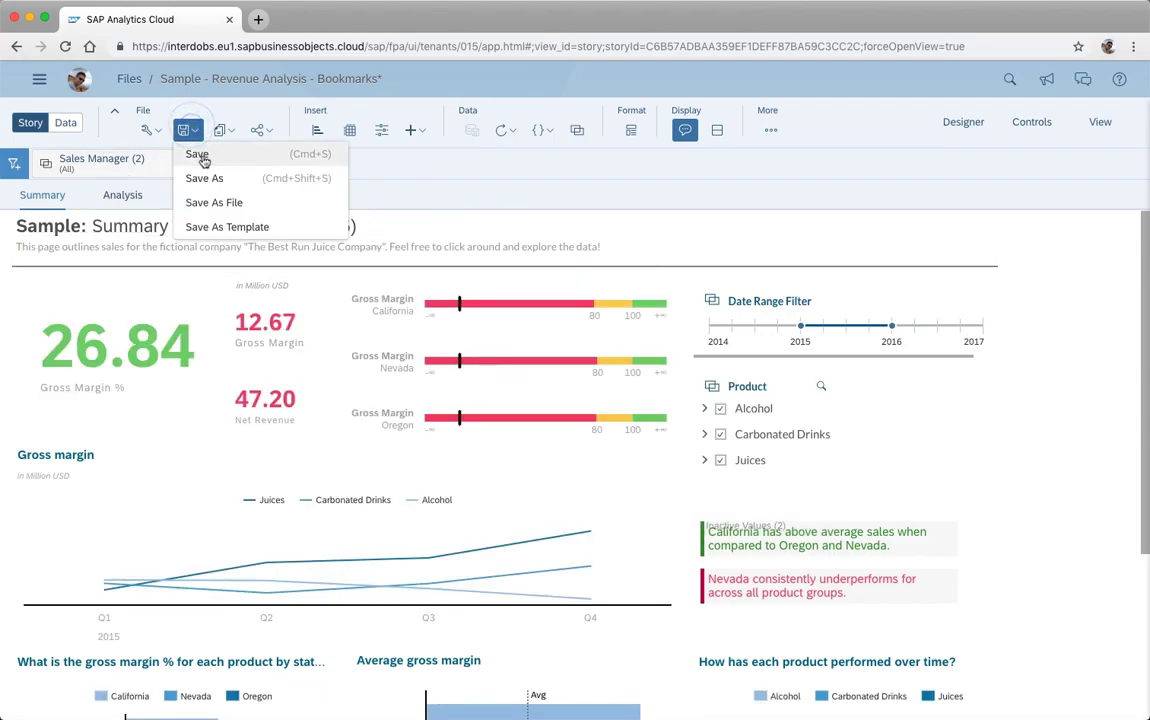
left_click(197, 154)
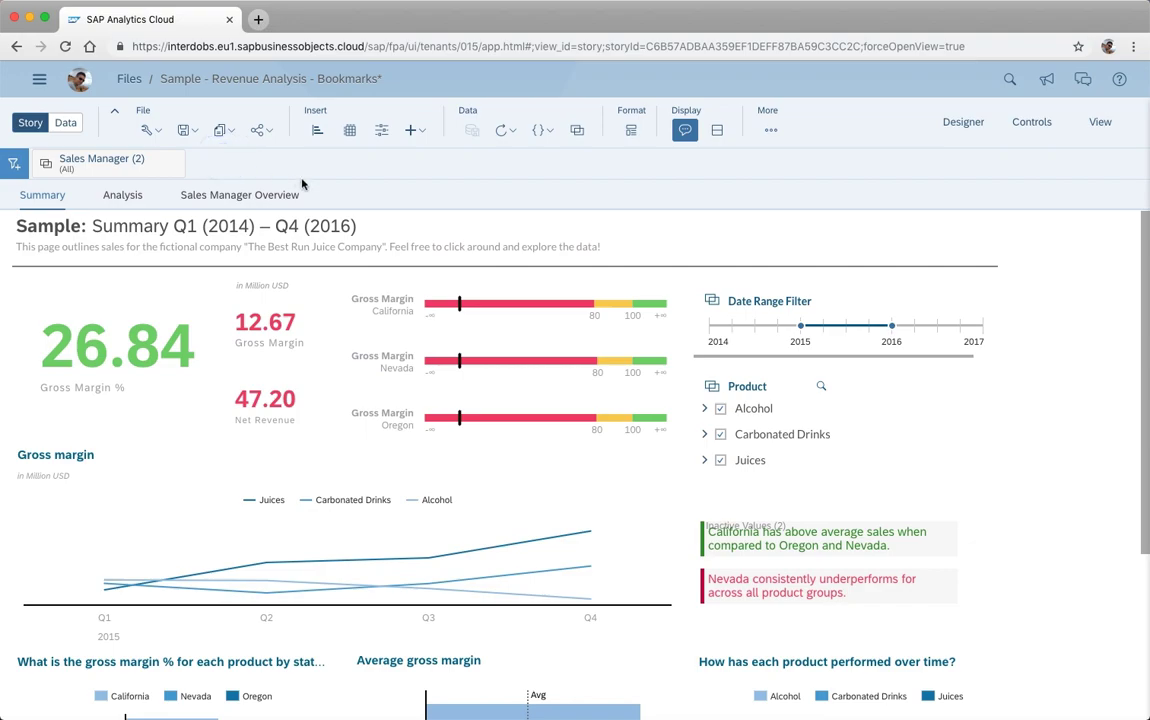
left_click(1100, 122)
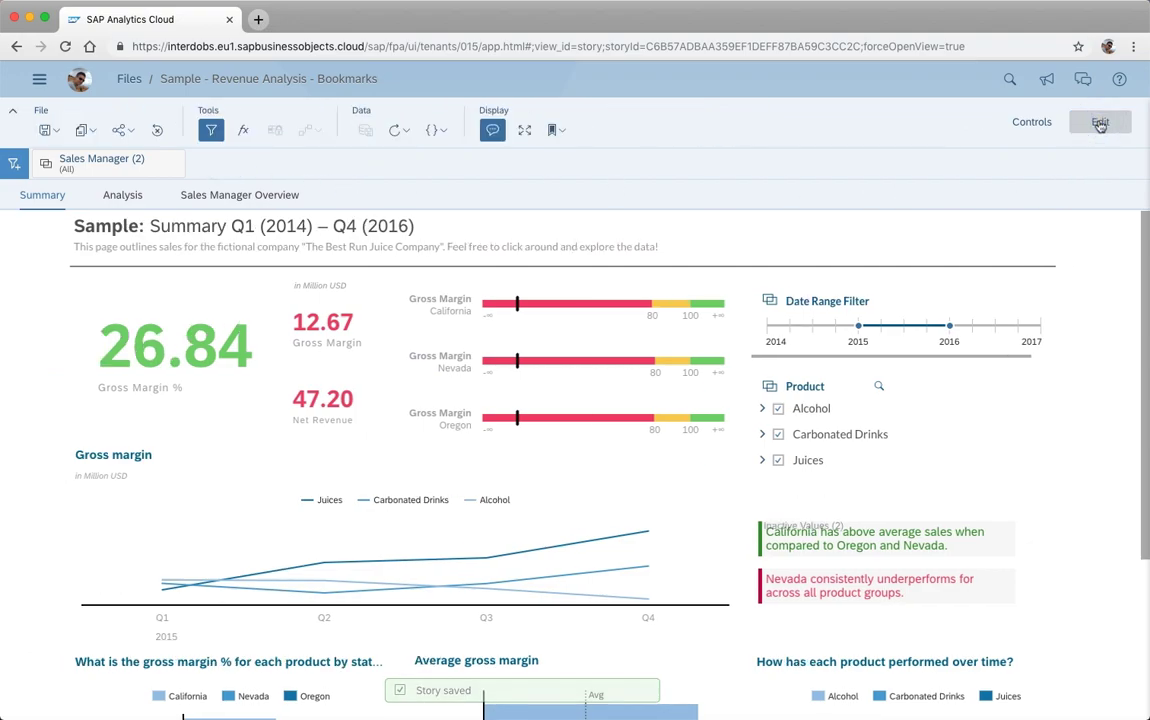
Apply the saved 2015-Nevada bookmark
left_click(556, 131)
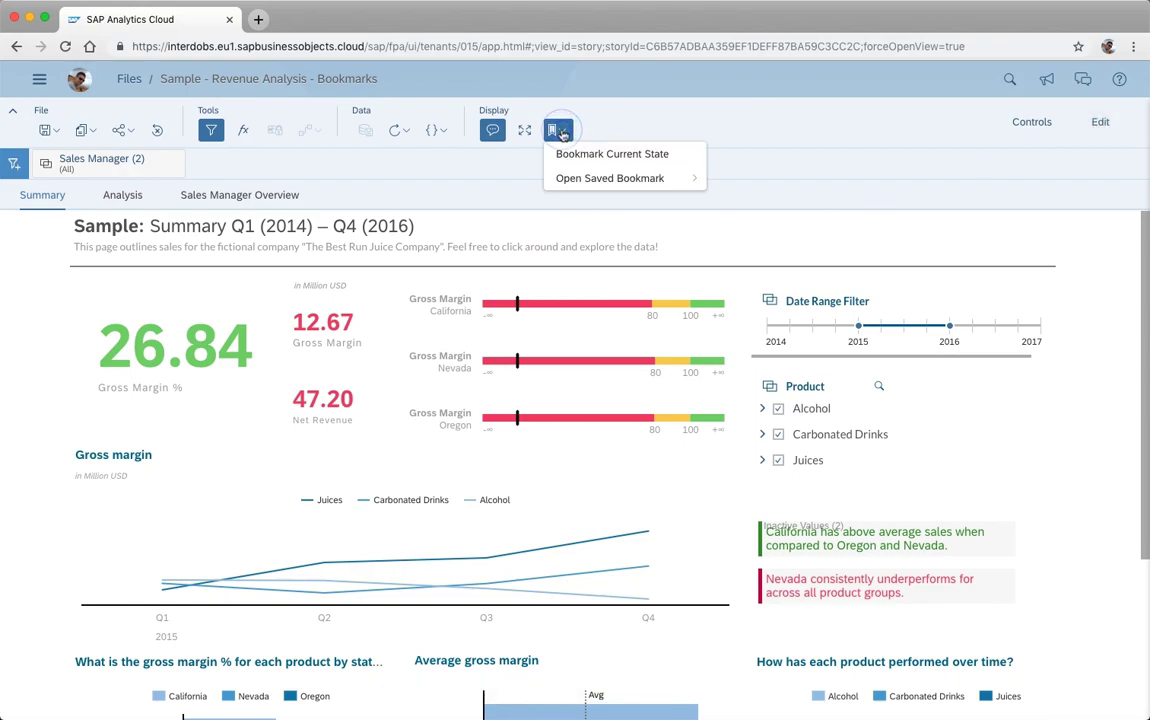
mouse_move(620, 186)
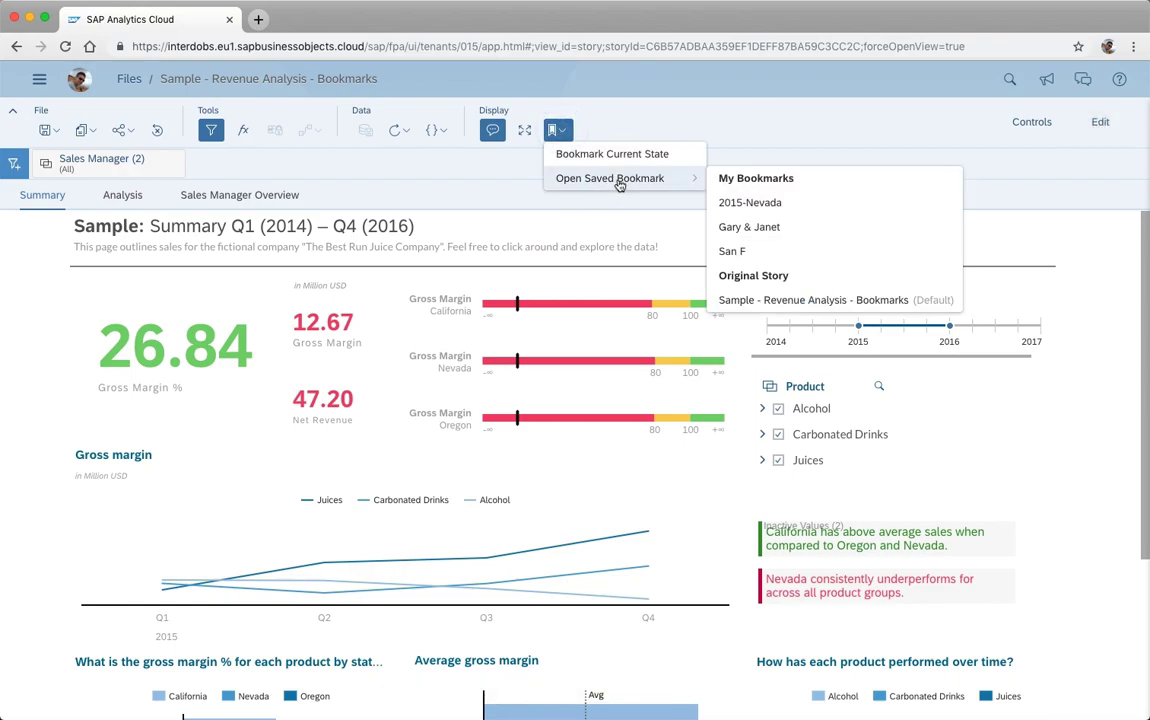
left_click(781, 205)
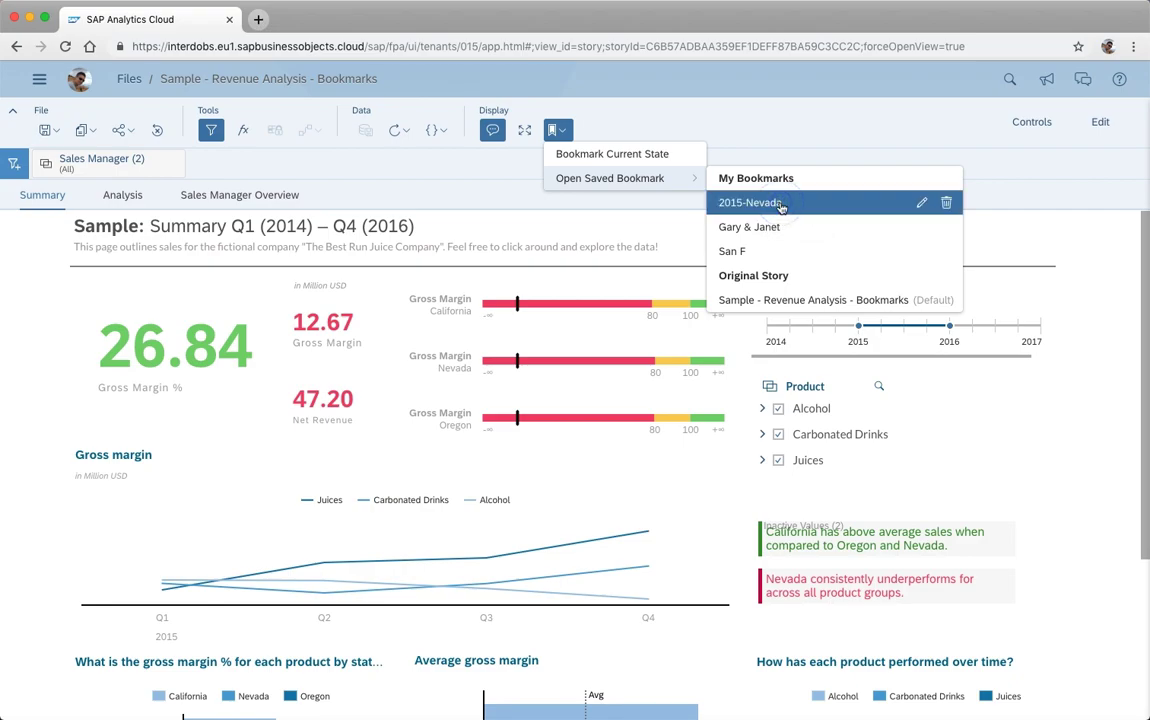
left_click(781, 205)
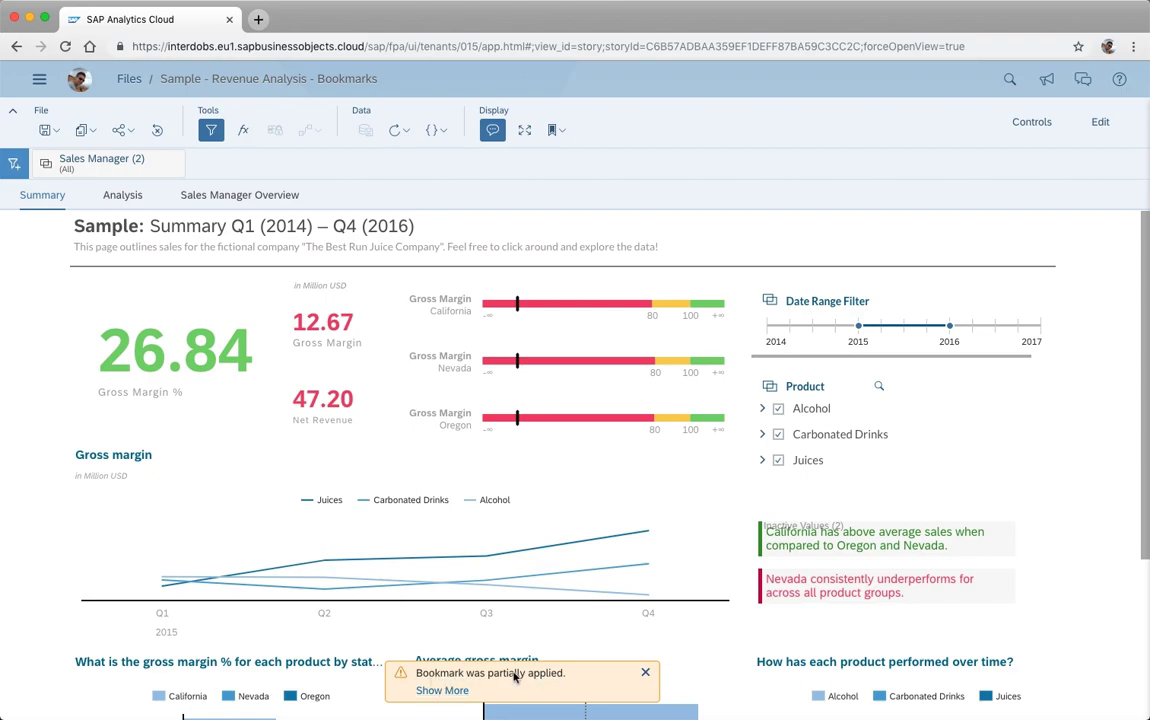
Open the partially-applied details, review the removed Location widget warning, and dismiss it
left_click(442, 690)
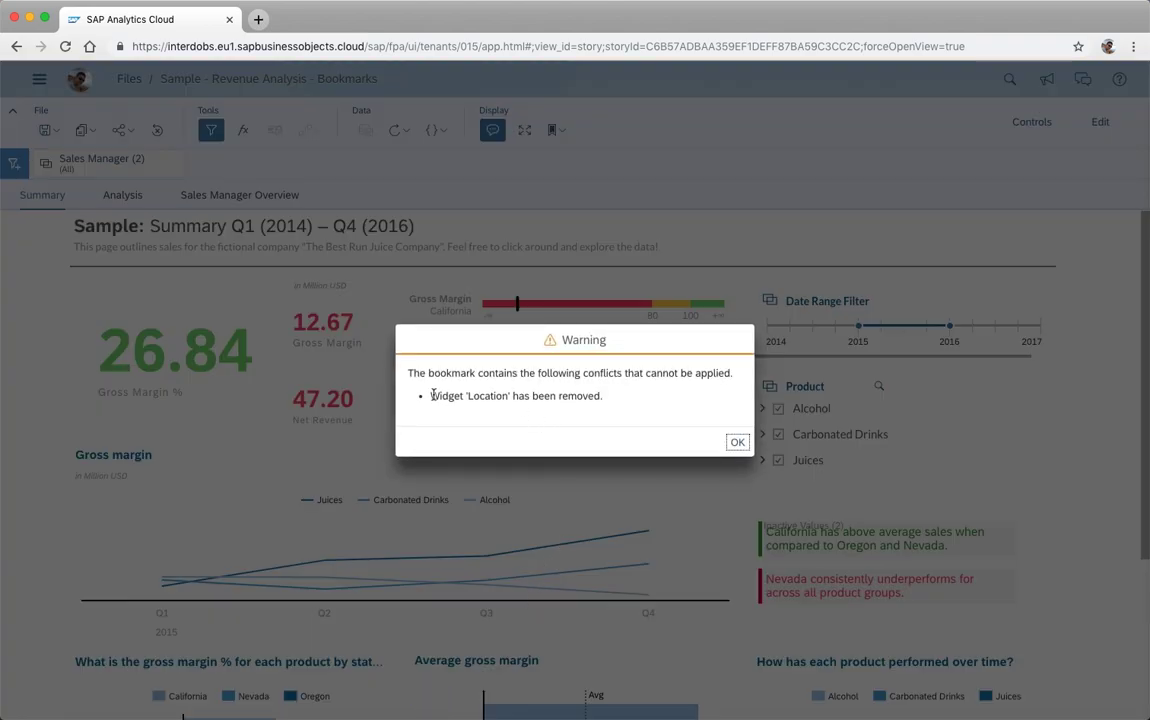
left_click_drag(428, 396, 611, 398)
left_click_drag(585, 373, 392, 334)
left_click(630, 372)
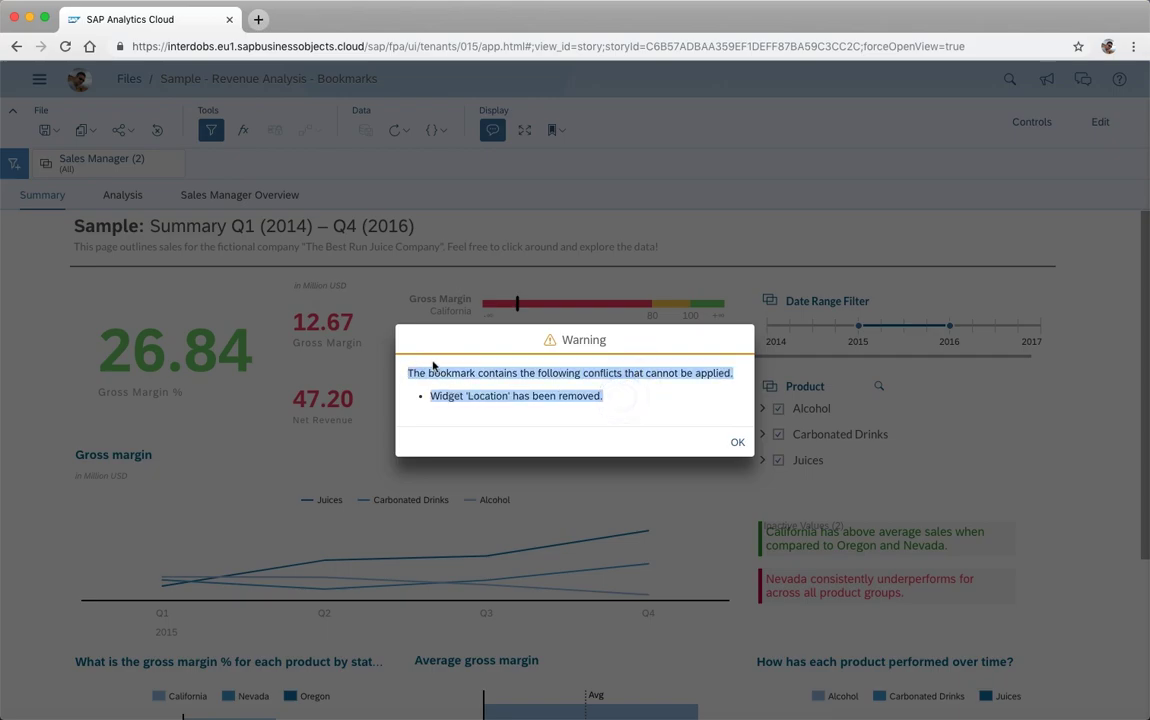
left_click(574, 373)
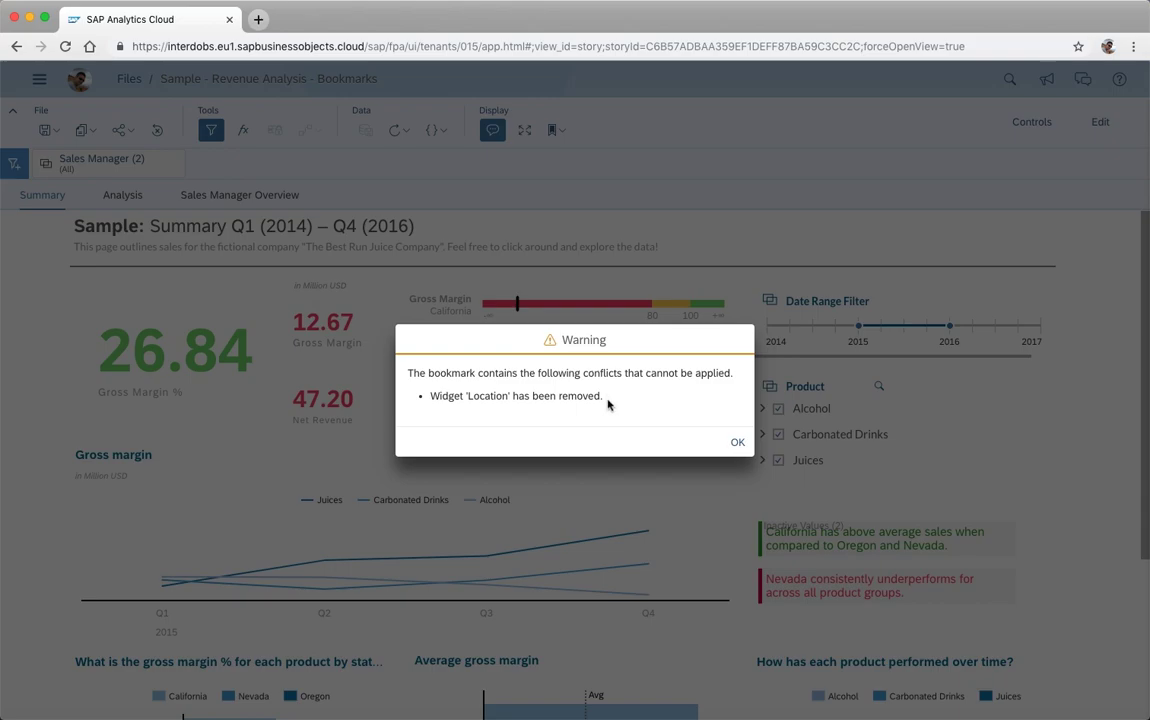
left_click_drag(605, 400, 417, 345)
left_click(417, 345)
left_click(738, 443)
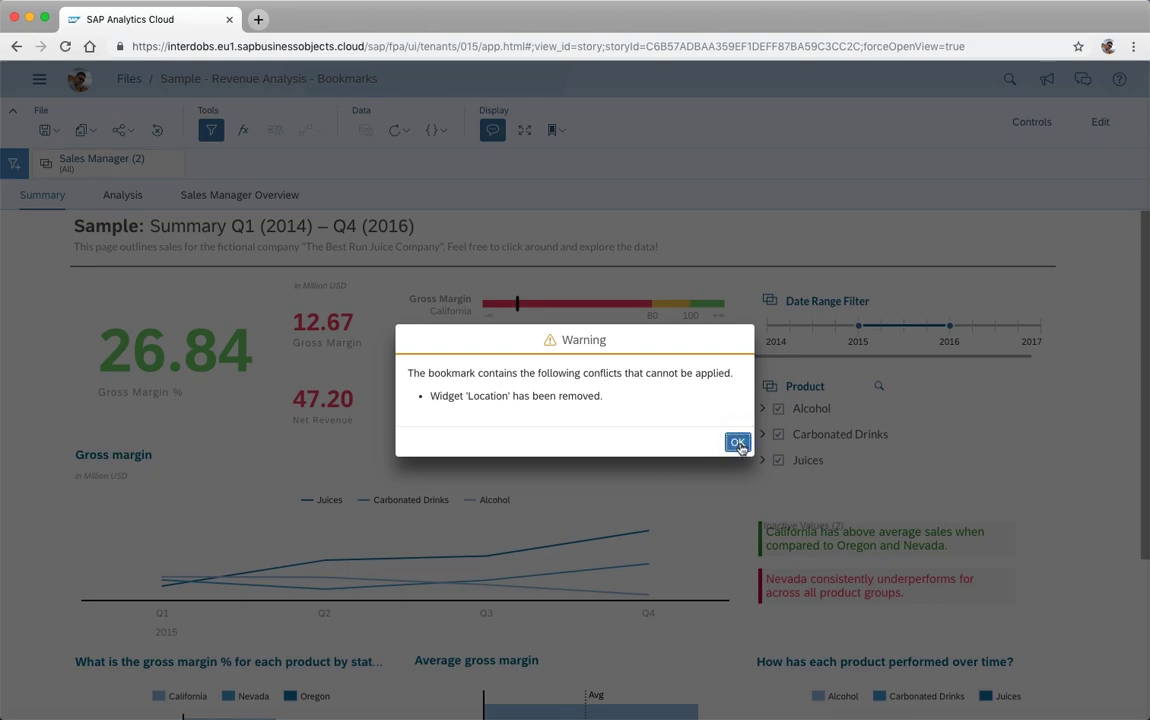